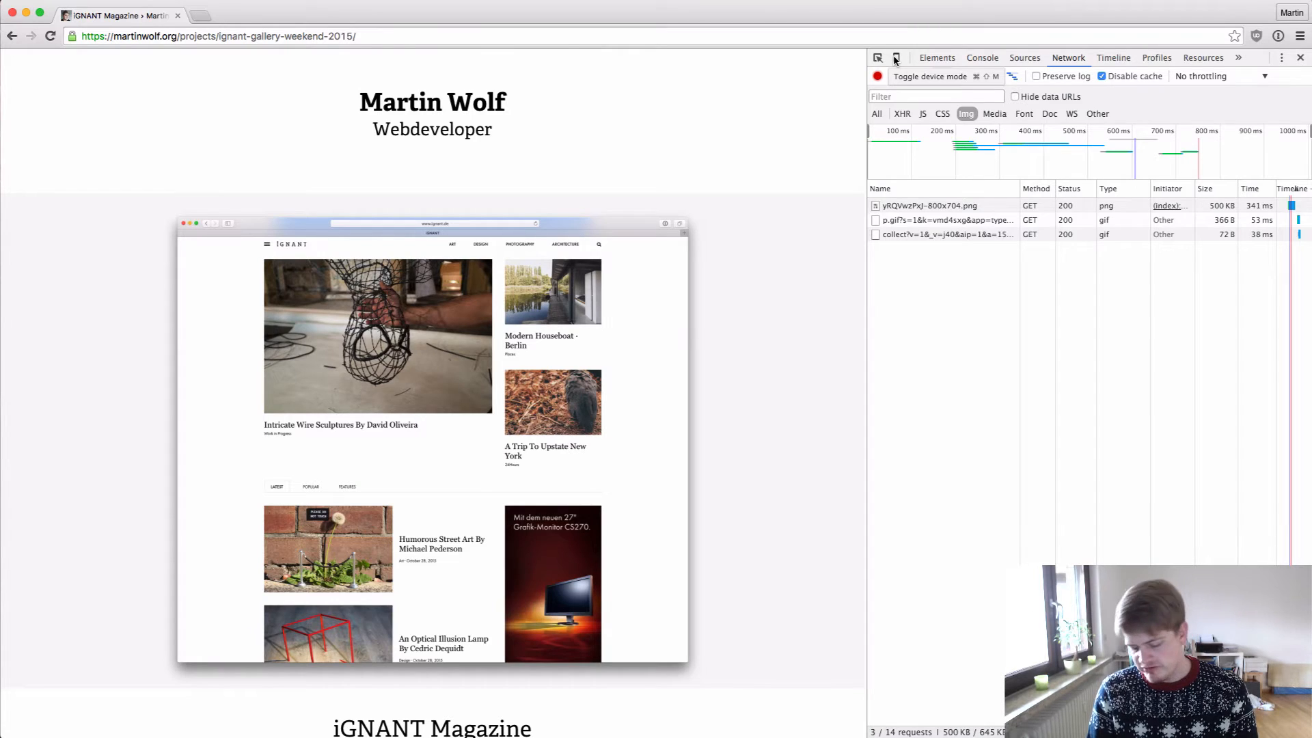
Turn on device mode, emulate an Apple iPhone 6 and reload the page
click(896, 59)
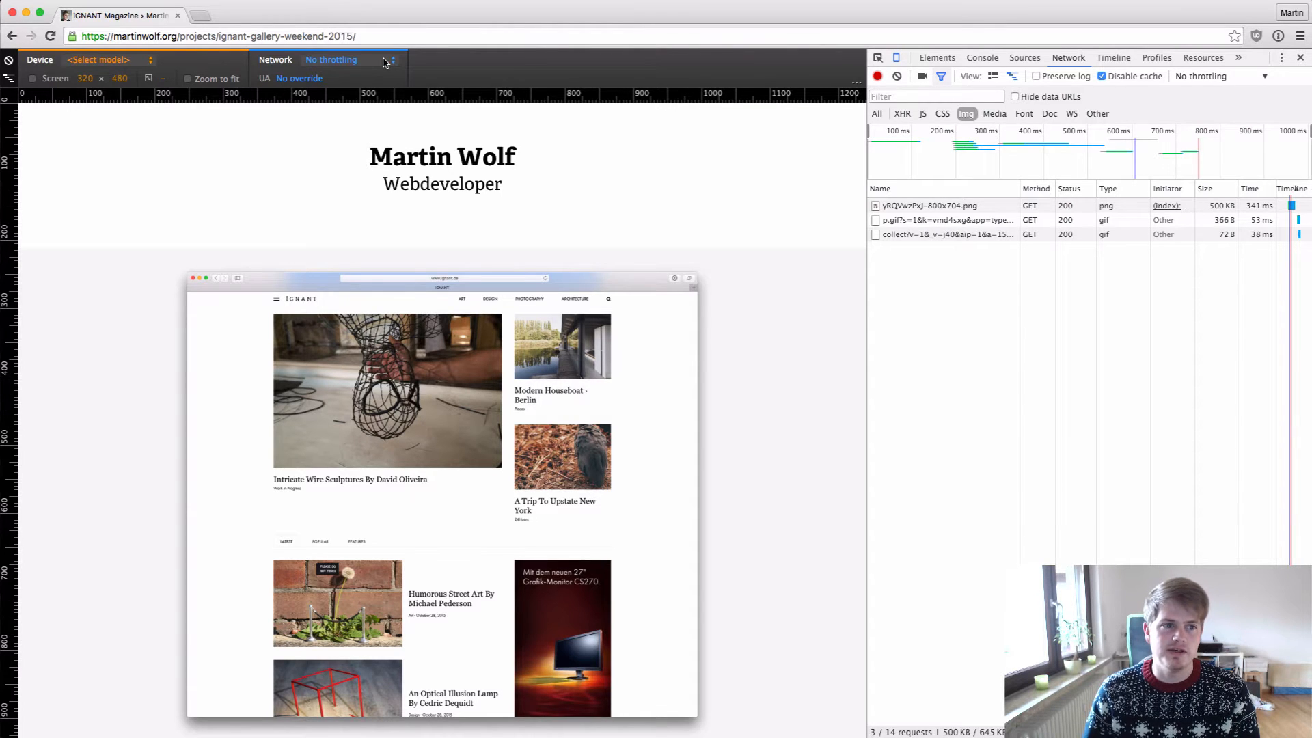
click(132, 65)
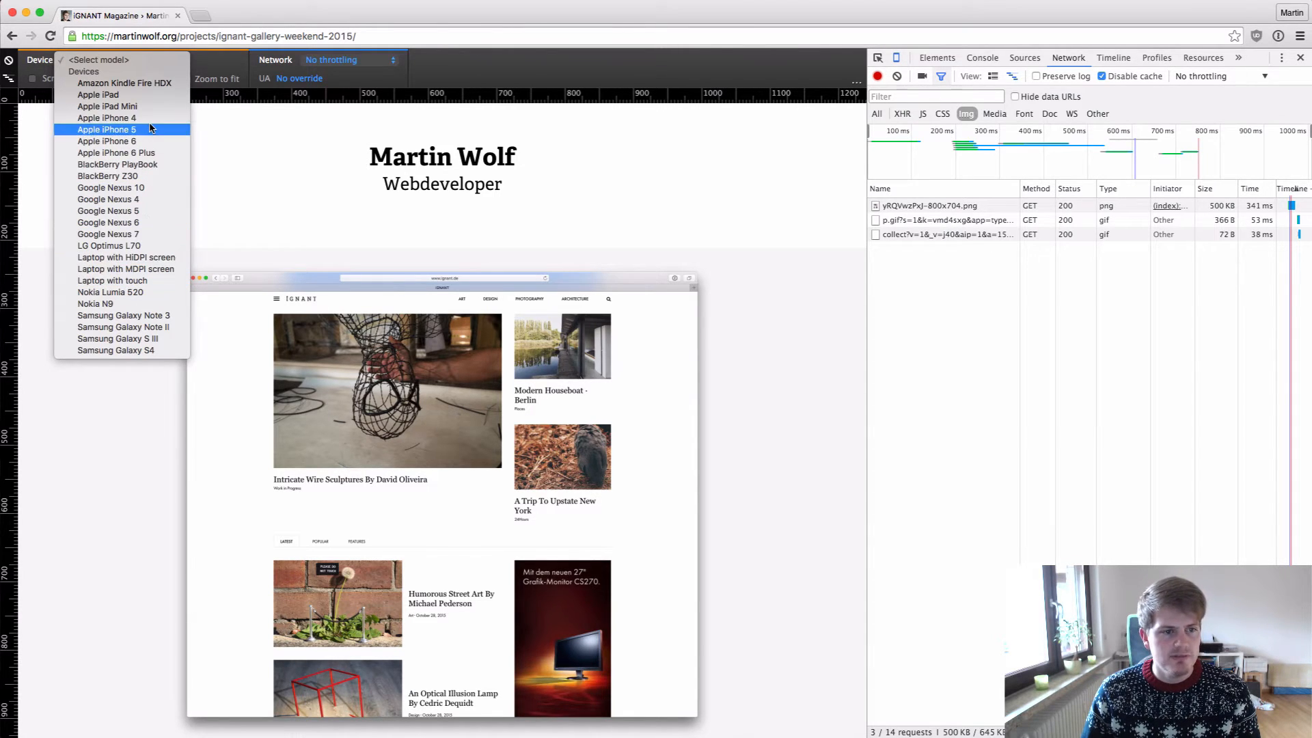
click(139, 141)
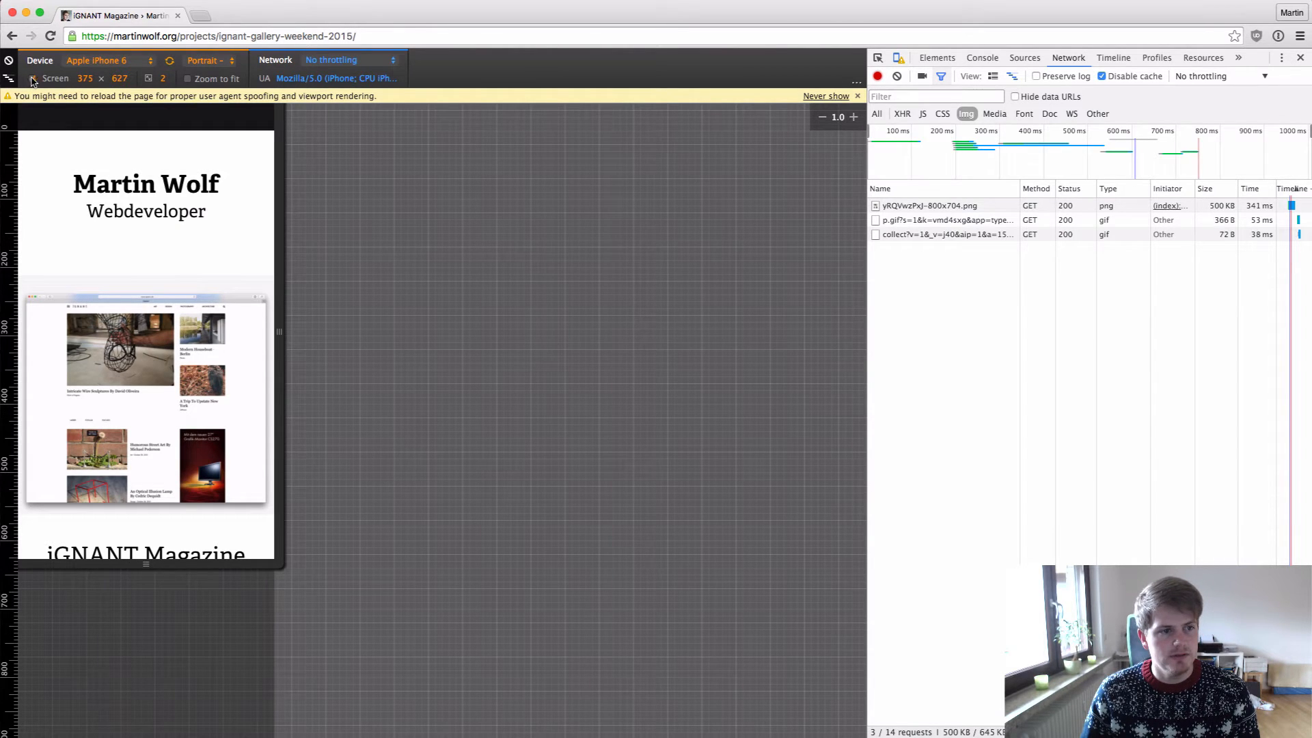
key(super+r)
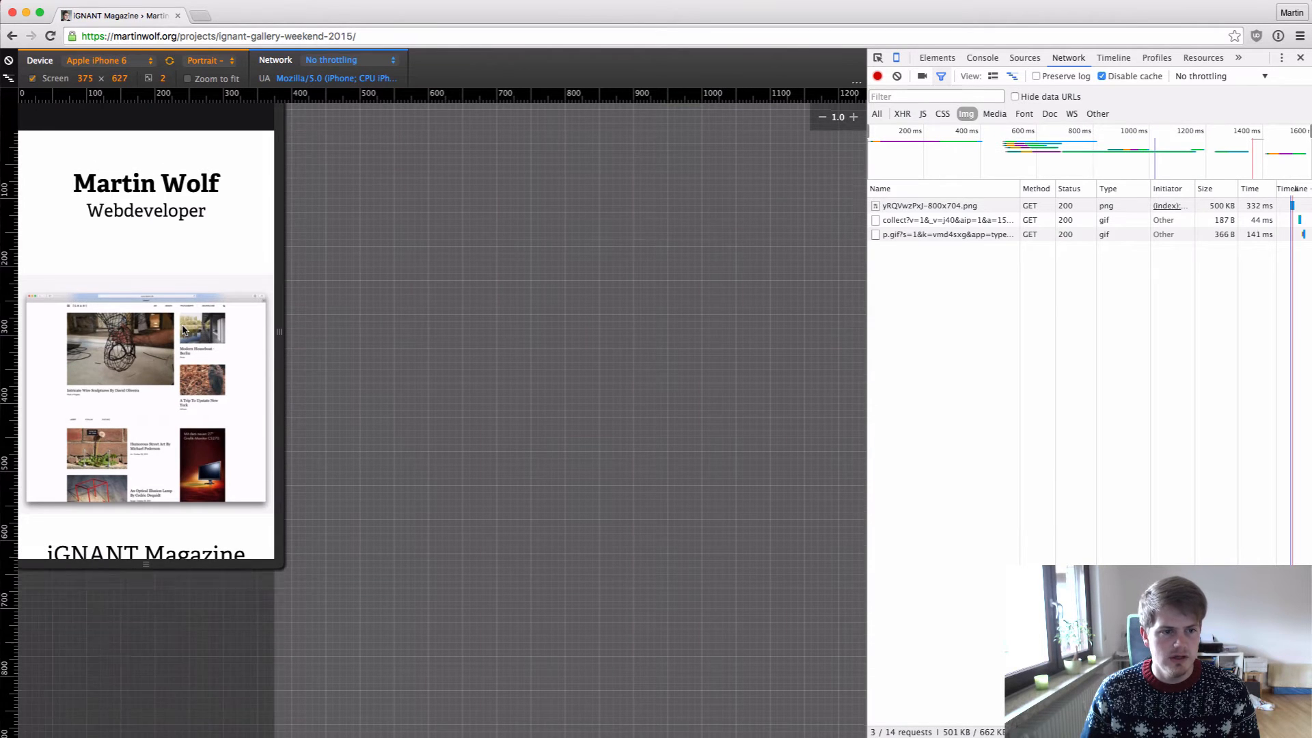
scroll(183, 331, down, 5)
scroll(183, 331, up, 3)
scroll(183, 331, up, 3)
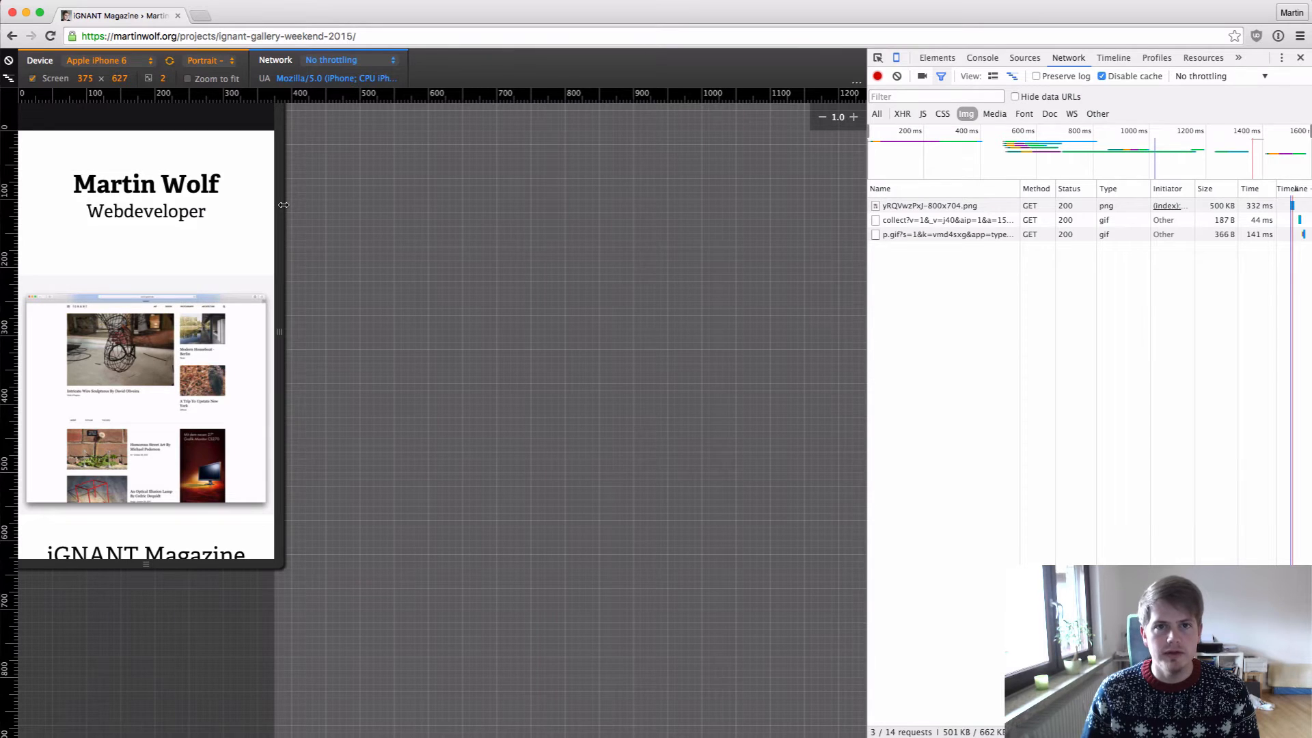
Widen the emulated viewport freehand to about 431 pixels, leaving the device preset unchanged beforehand
click(136, 63)
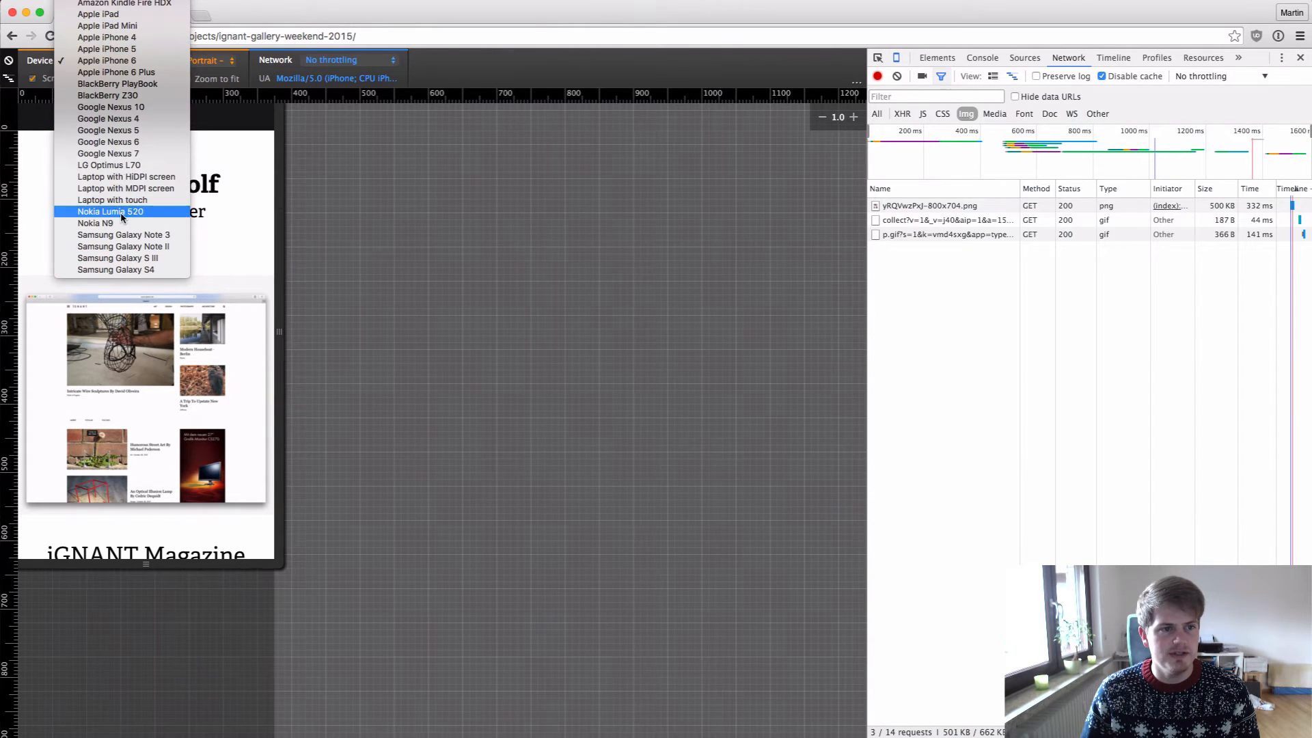
click(410, 220)
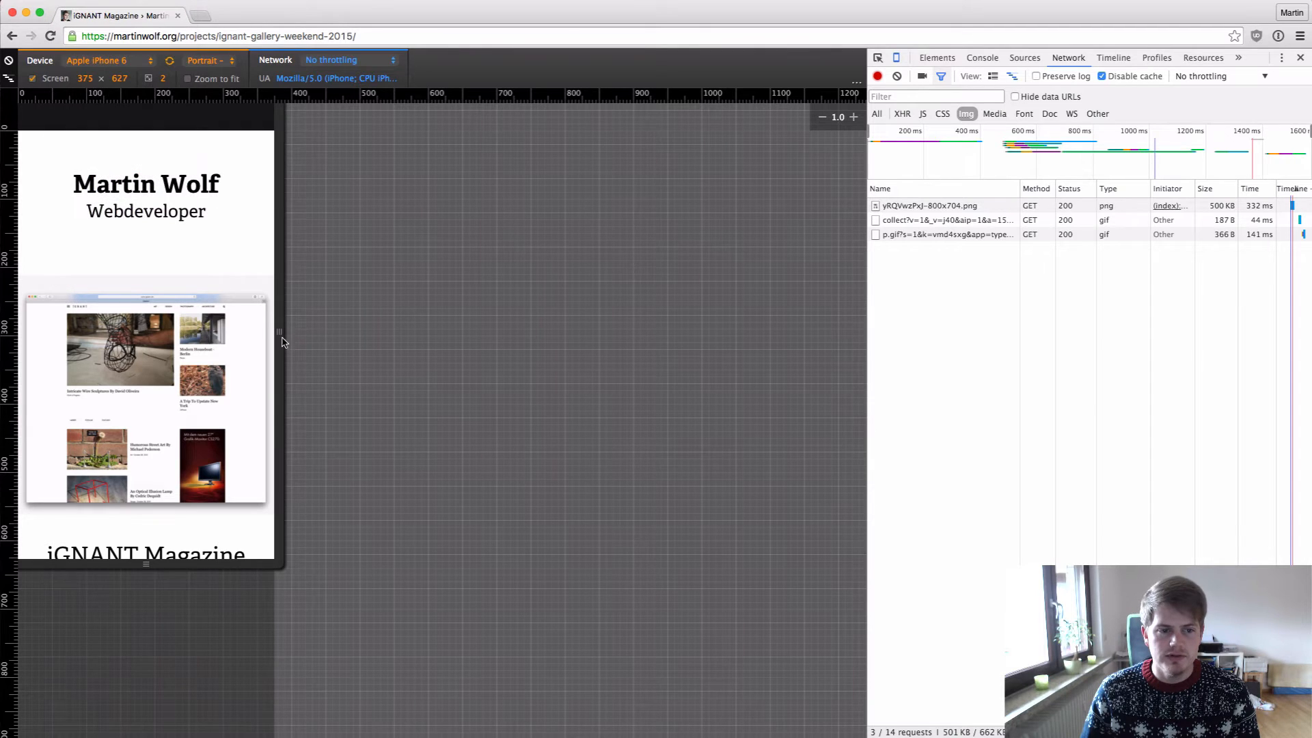
drag(280, 336, 317, 335)
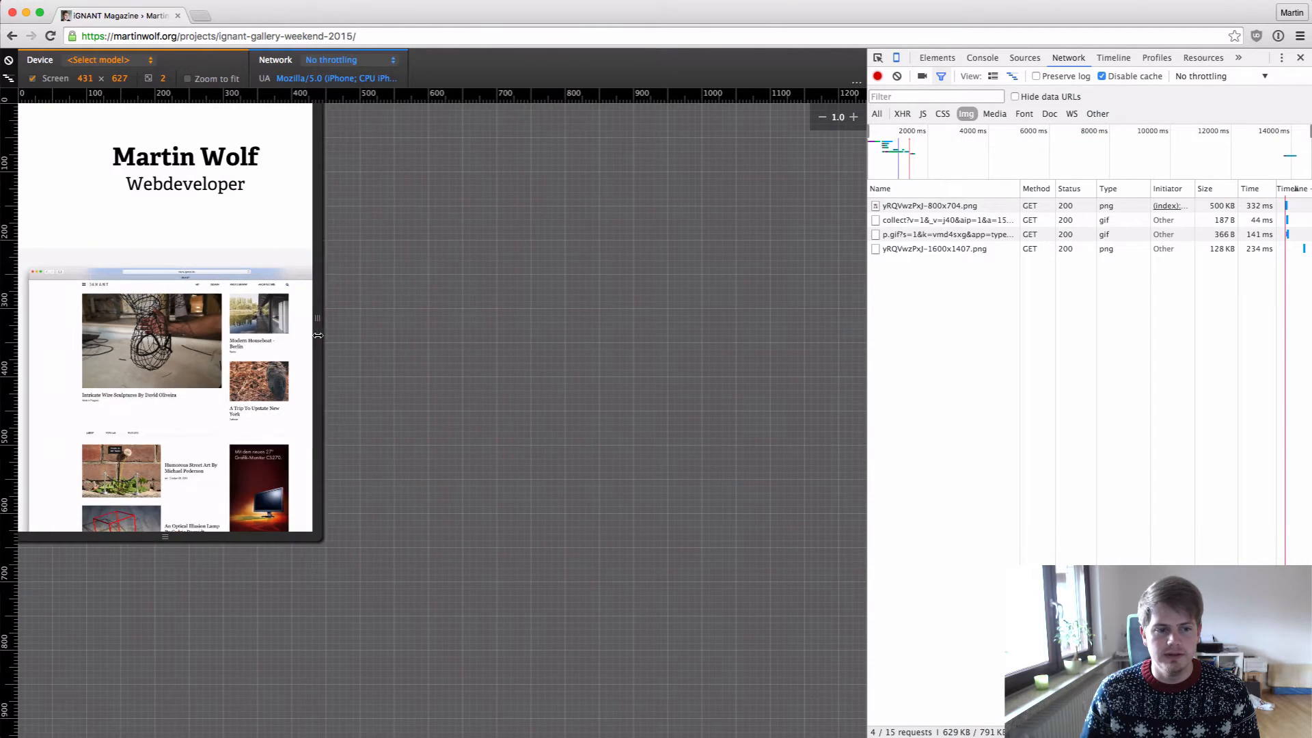
Emulate an Apple iPhone 5, switch it to landscape and back to portrait
click(136, 60)
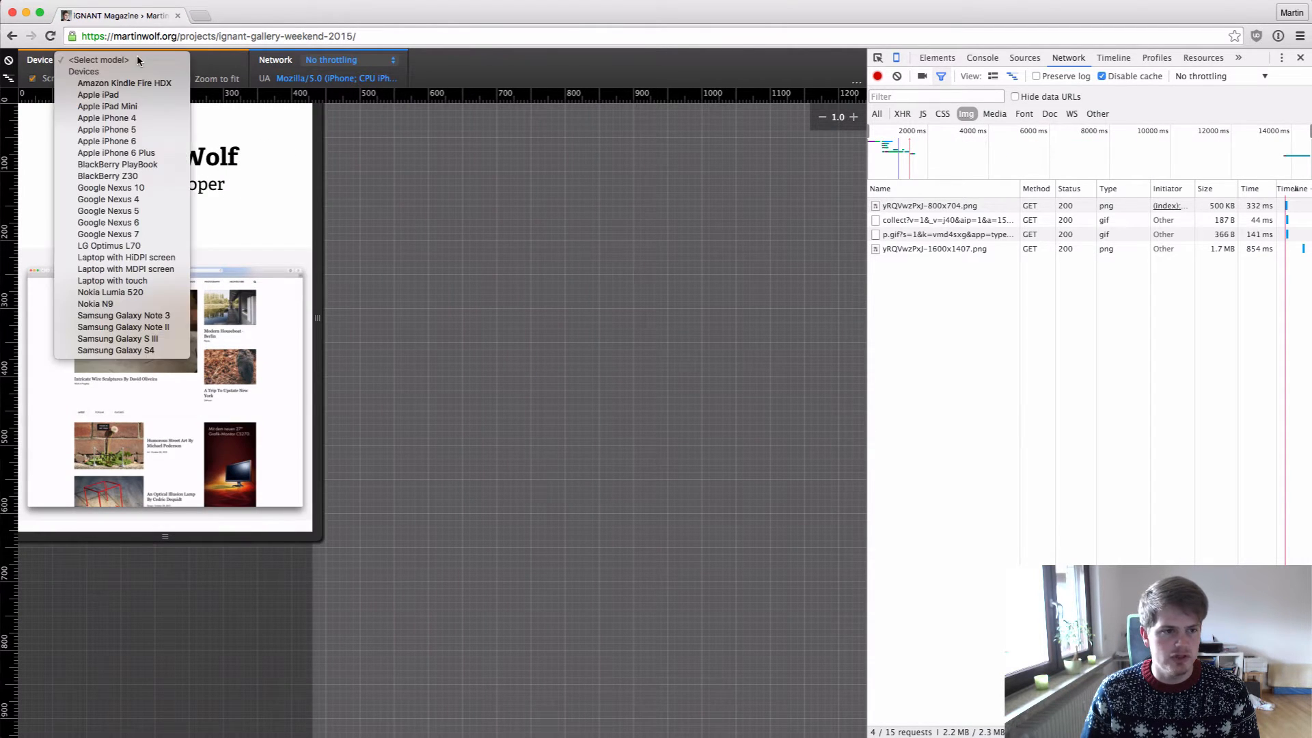
click(158, 129)
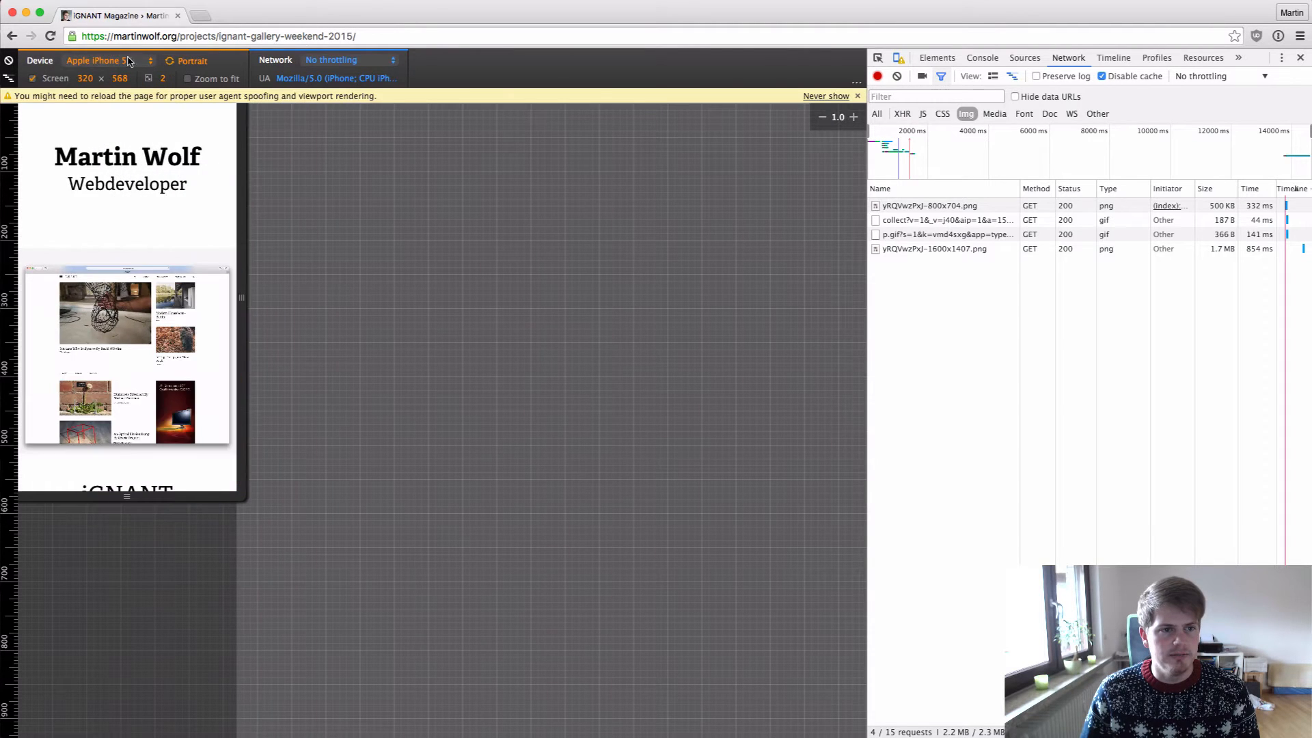
click(190, 63)
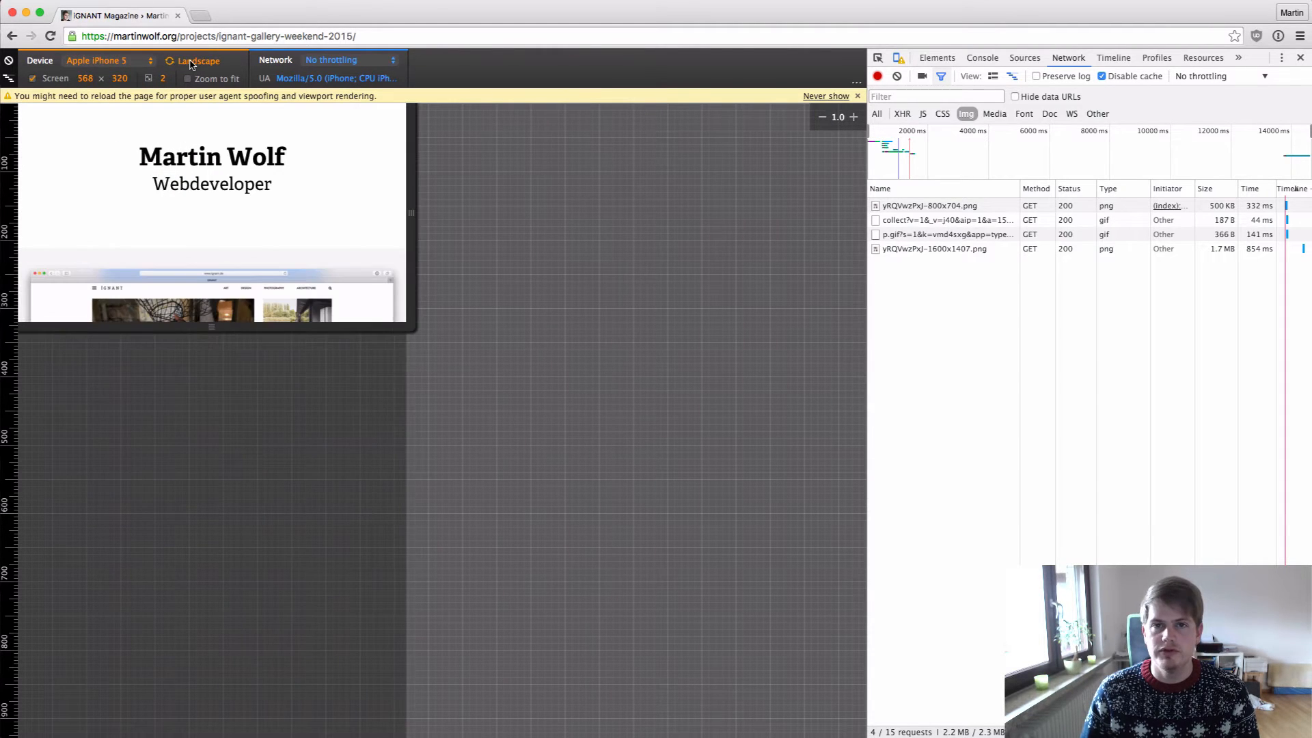
click(192, 61)
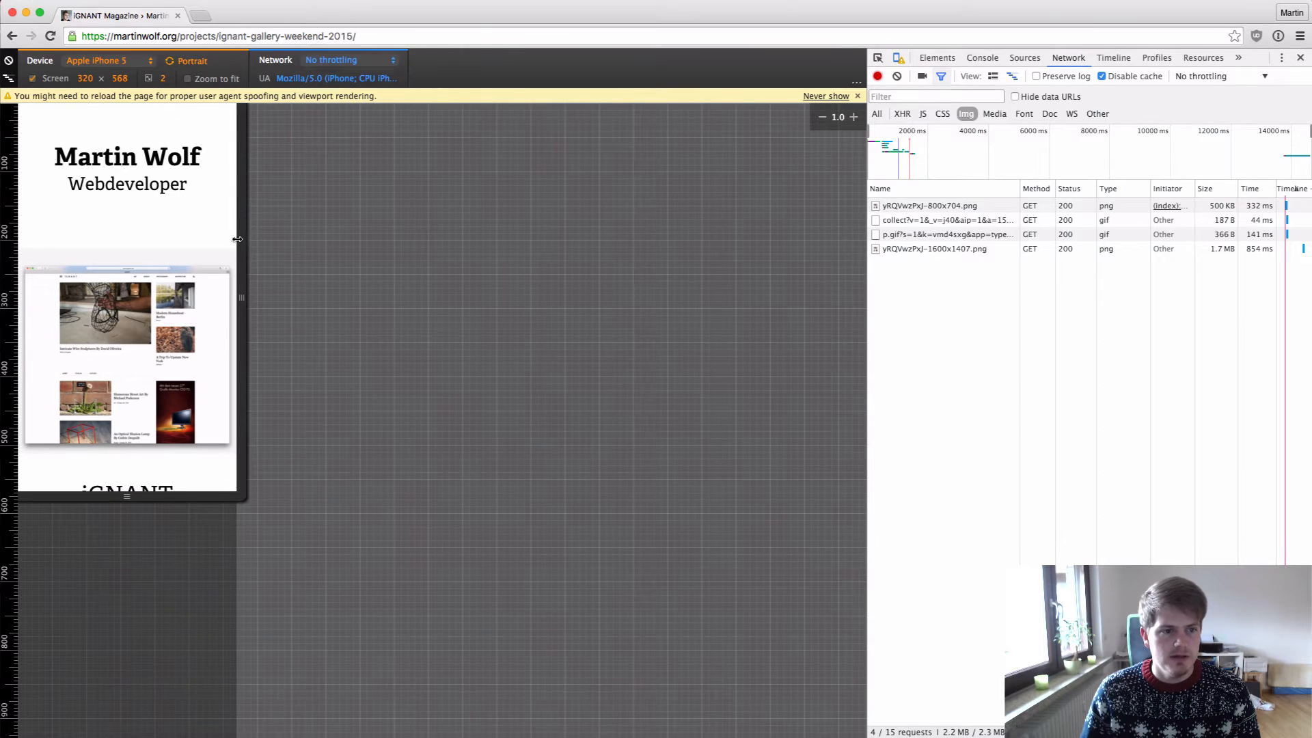
Enlarge the emulated viewport freehand to about 958 × 773 pixels and reload the page
drag(237, 238, 551, 240)
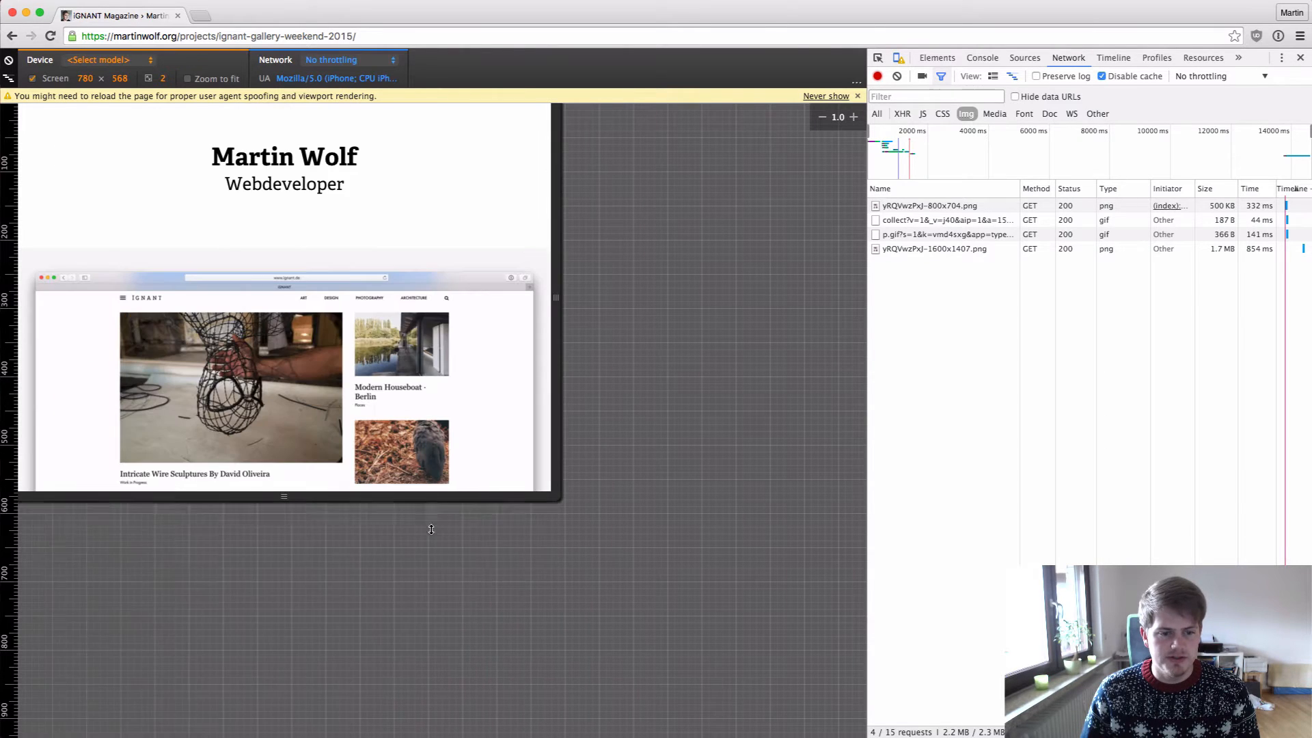
drag(432, 529, 431, 669)
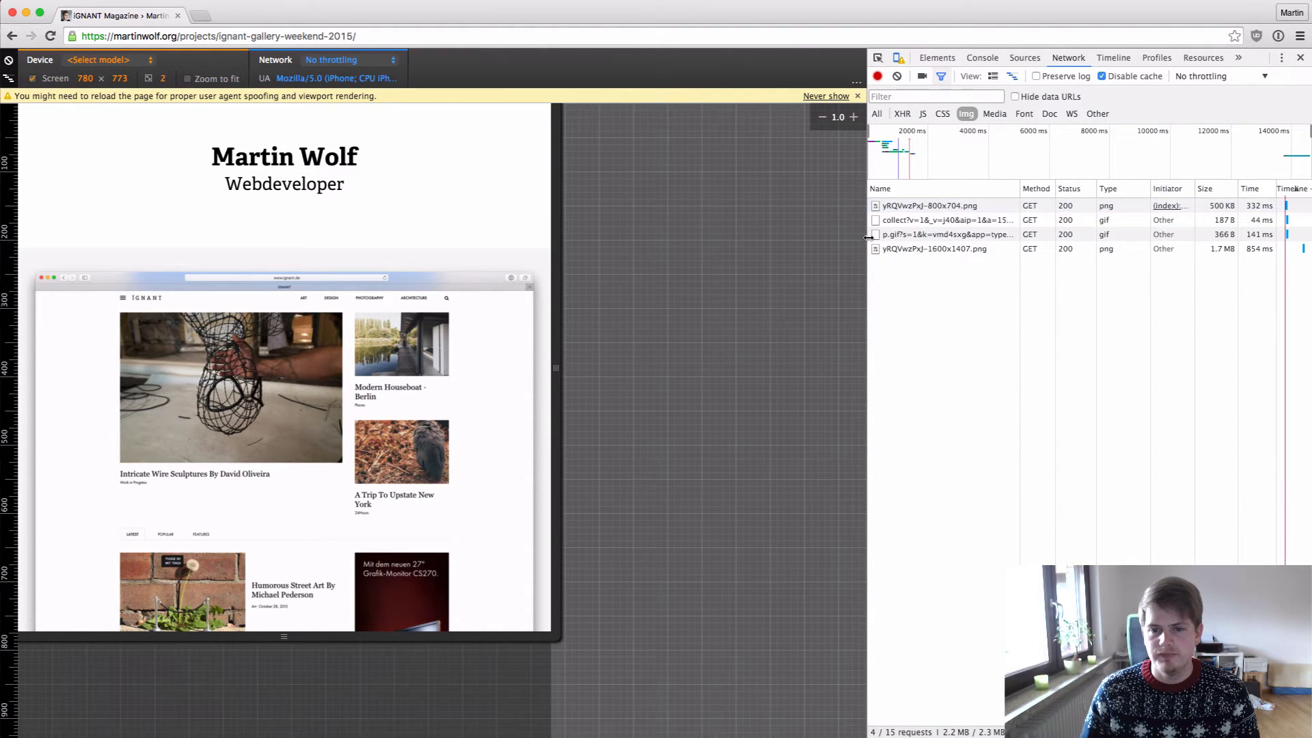
mouse_move(868, 237)
mouse_down()
mouse_move(650, 236)
mouse_move(854, 246)
mouse_up()
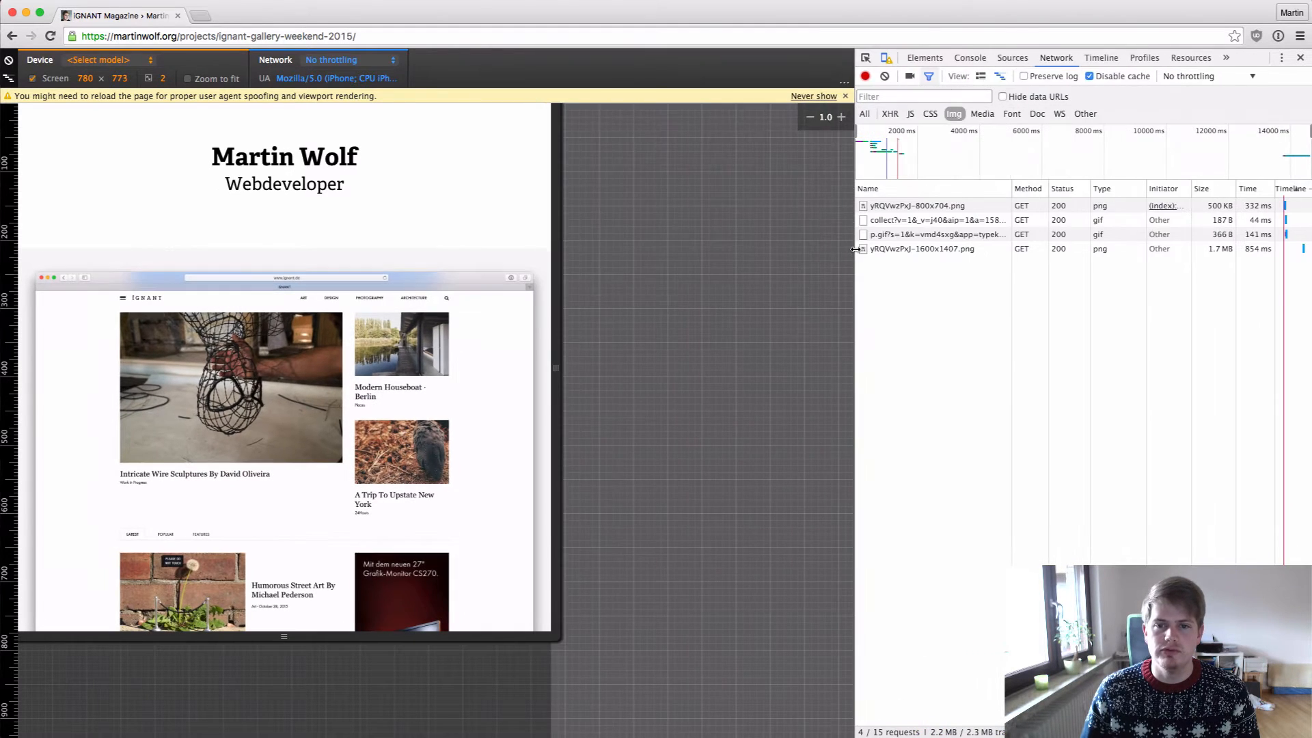
drag(557, 334, 673, 323)
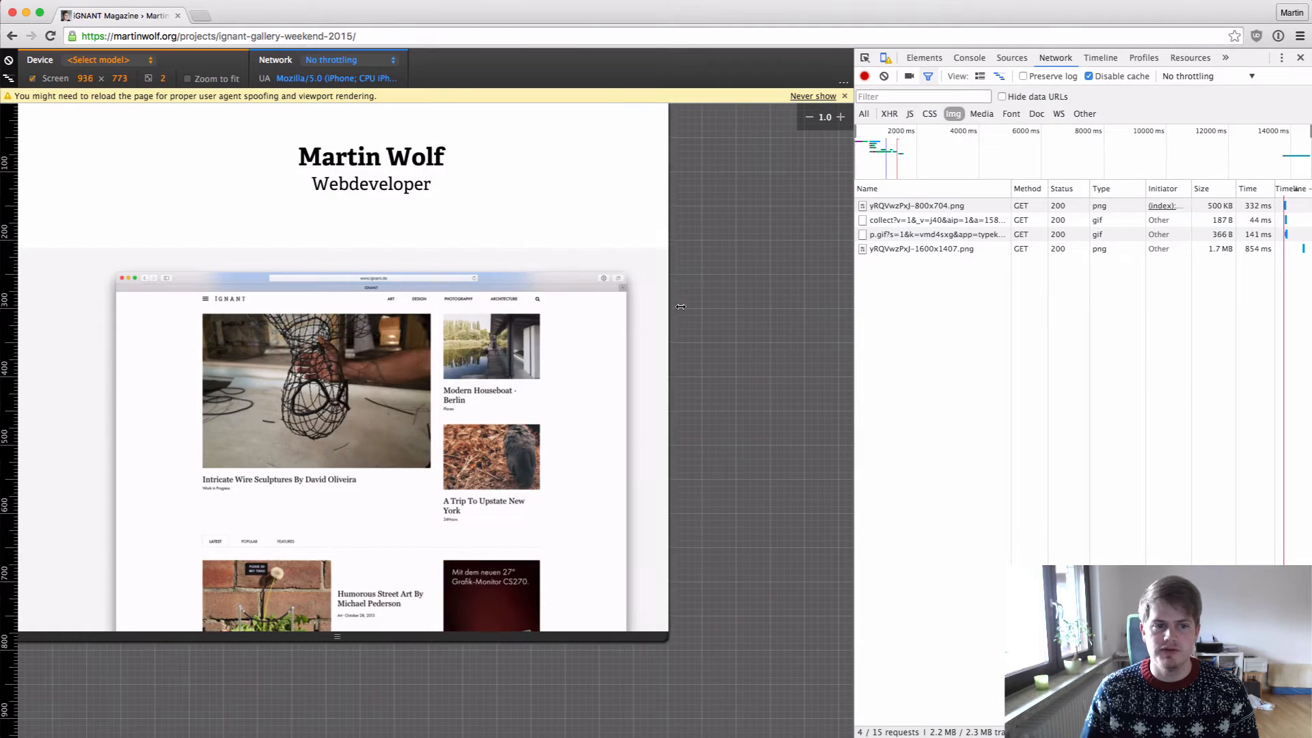
key(super+r)
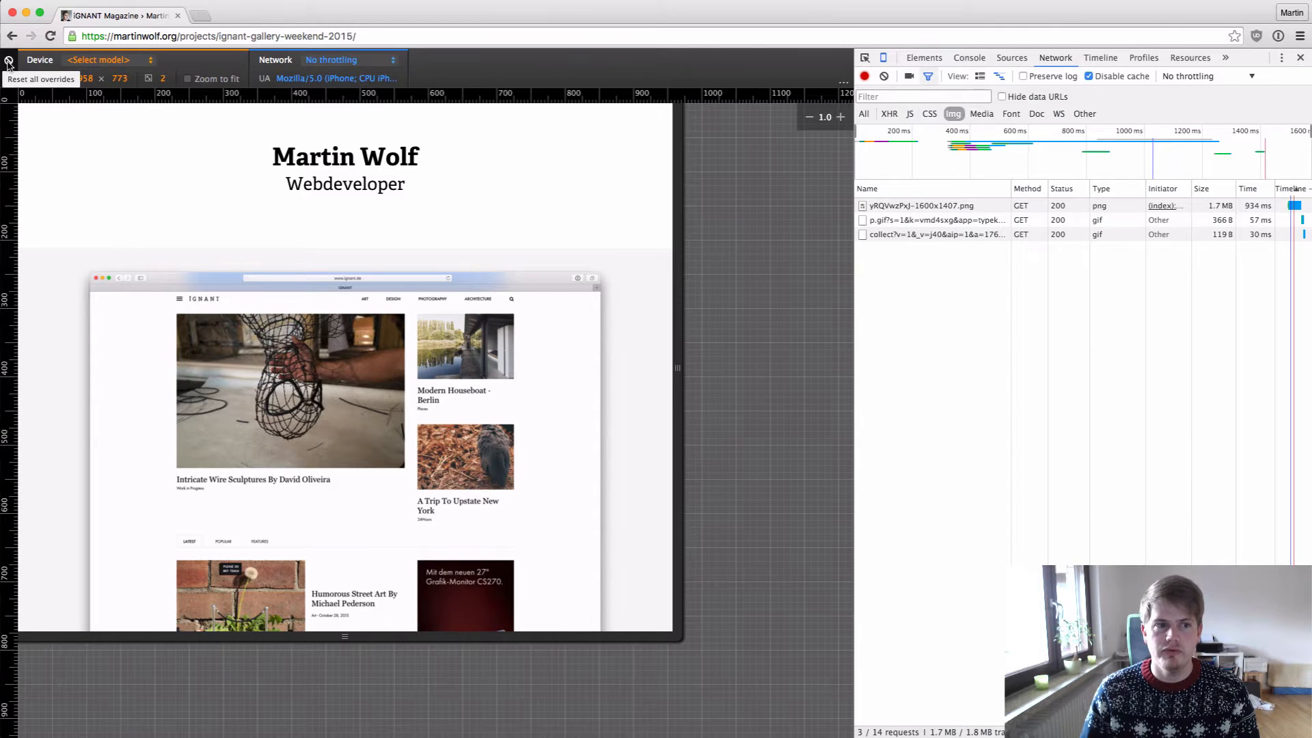
Reset all device overrides, reload the page and emulate the Laptop with MDPI screen preset
click(8, 61)
key(super+r)
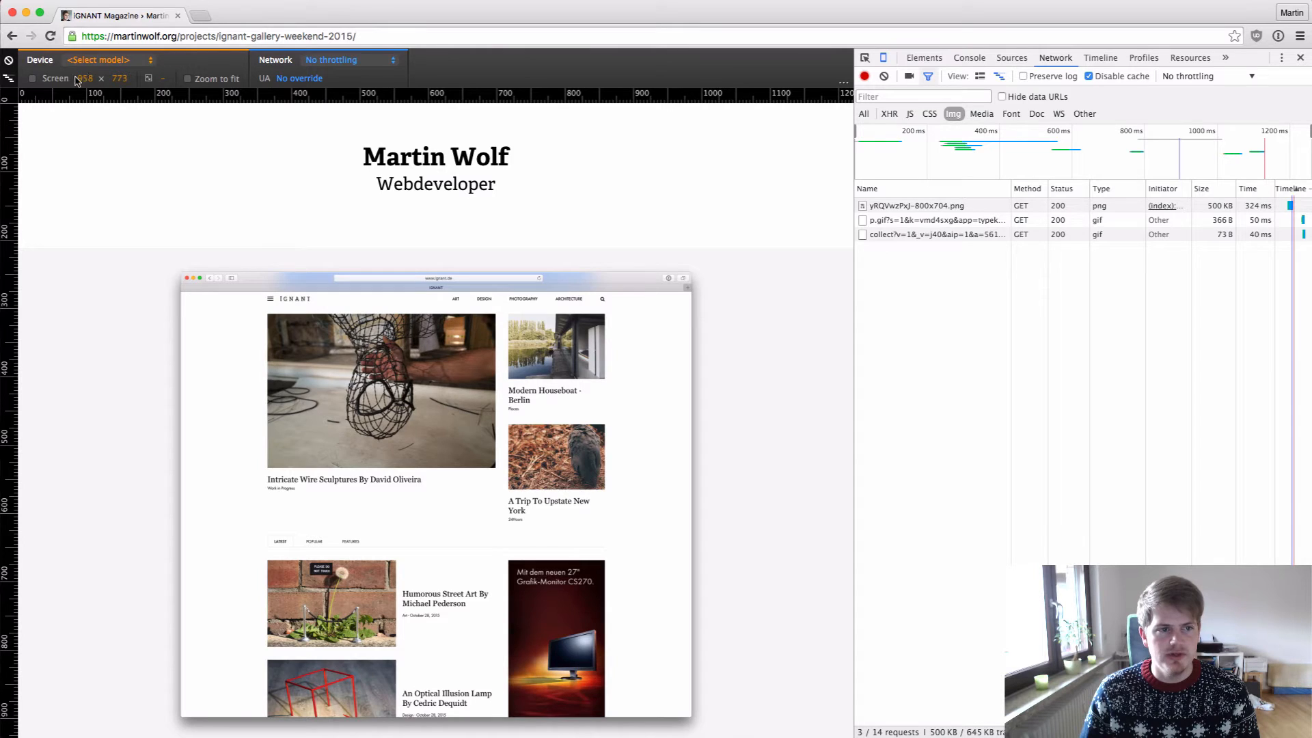
click(104, 61)
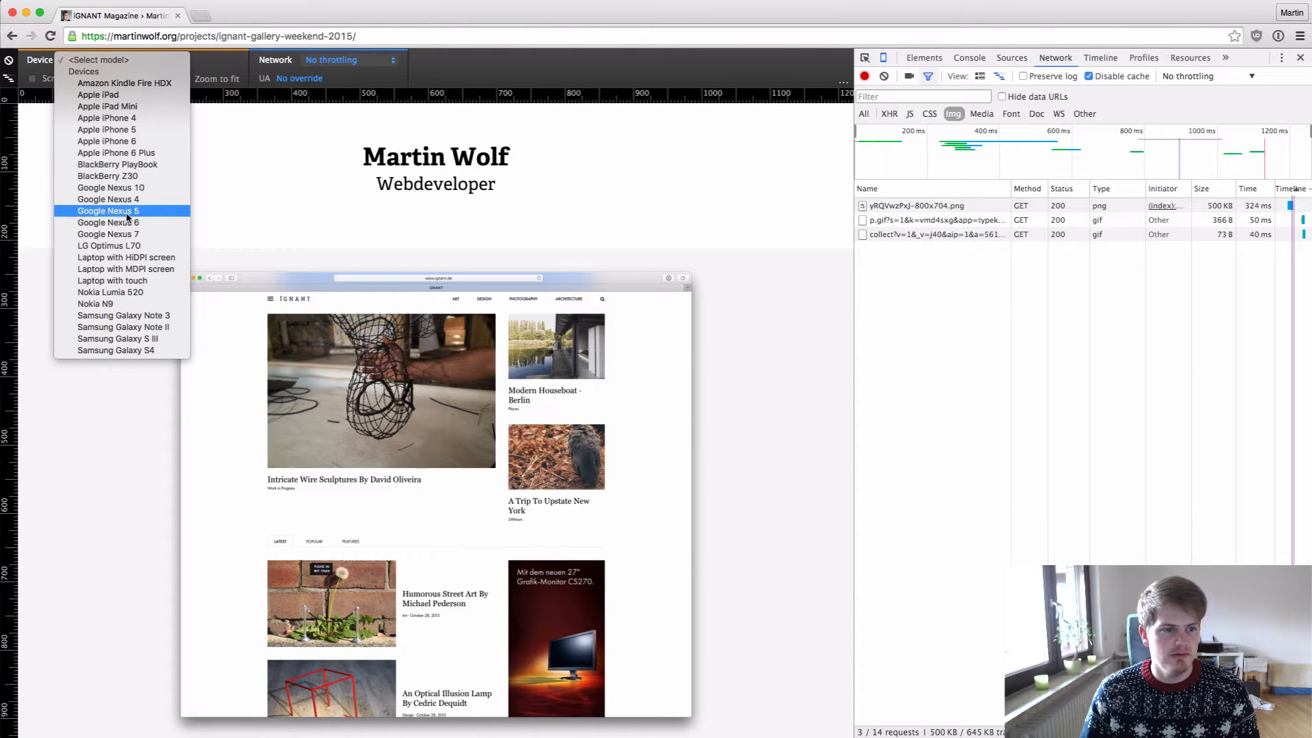
click(146, 271)
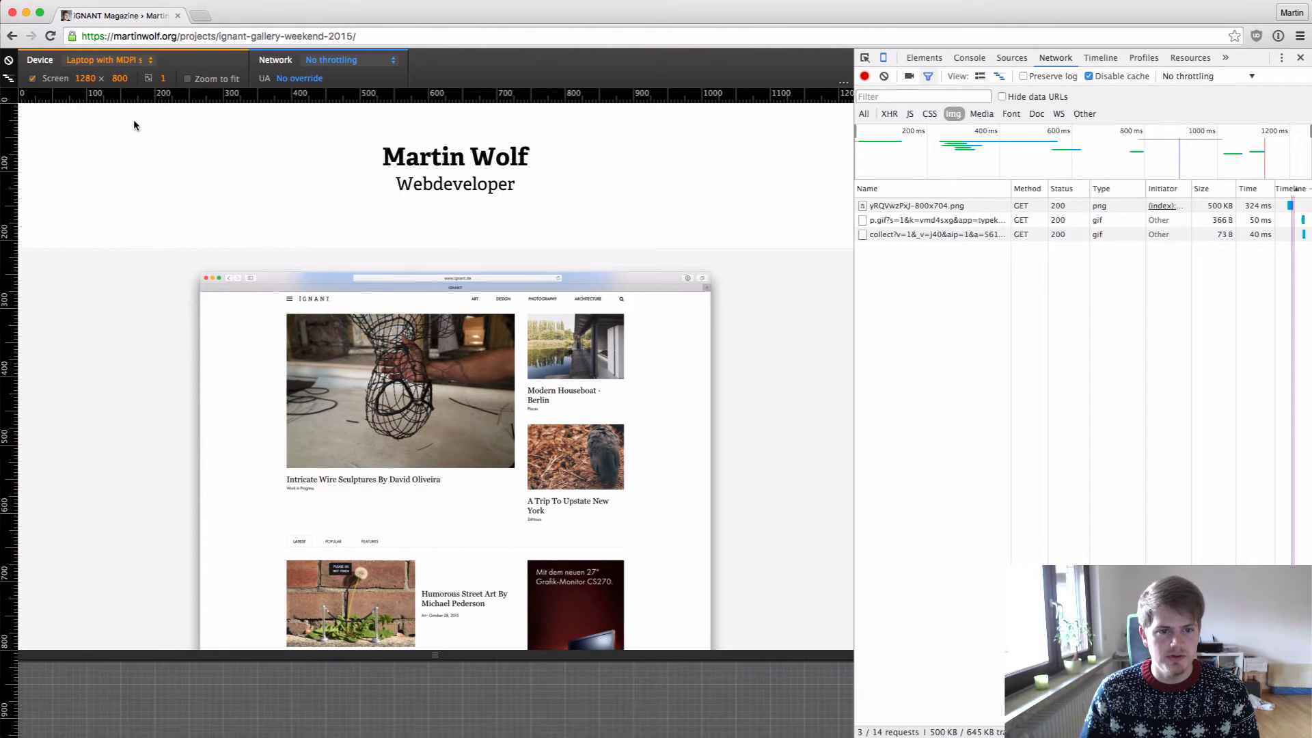
Adjust the emulated screen height in steps of 10 and set it to 820 pixels
click(120, 79)
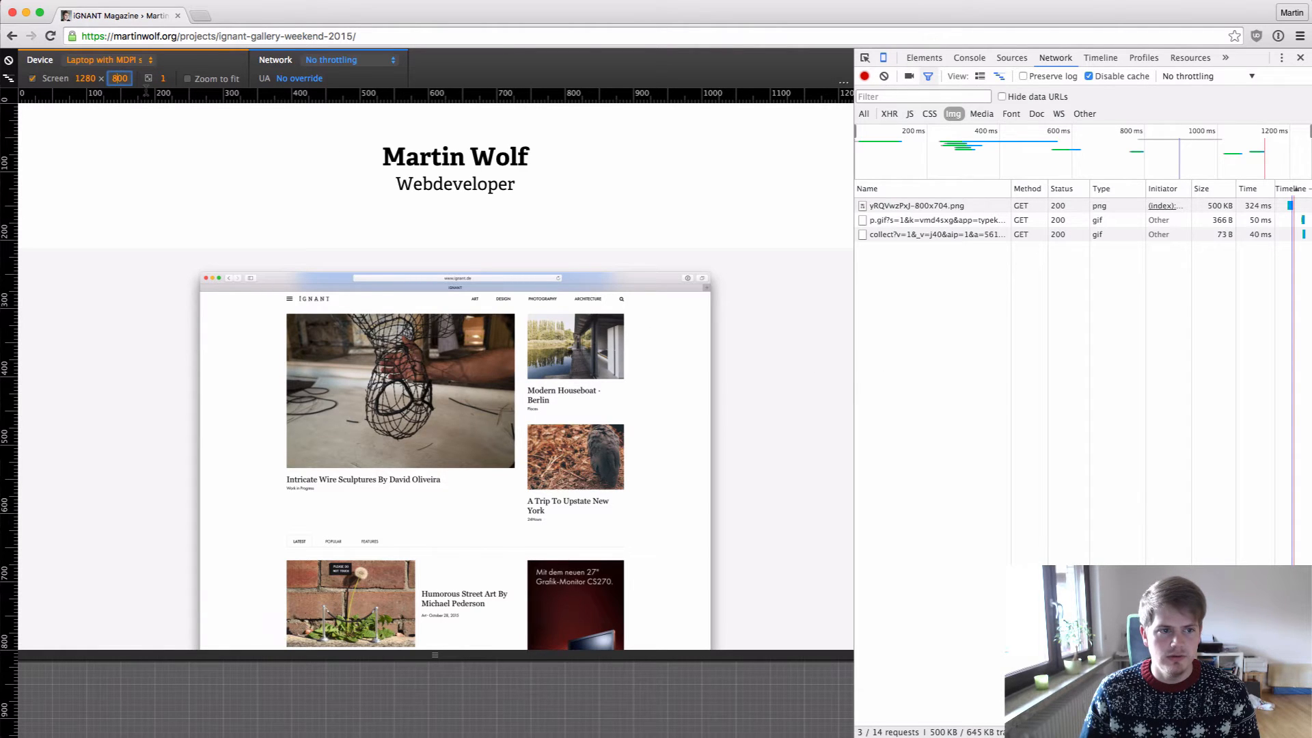
key(shift+Down)
key(shift+Down)
key(shift+Down)
key(shift+Down)
key(shift+Up)
key(shift+Up)
key(shift+Up)
key(shift+Up)
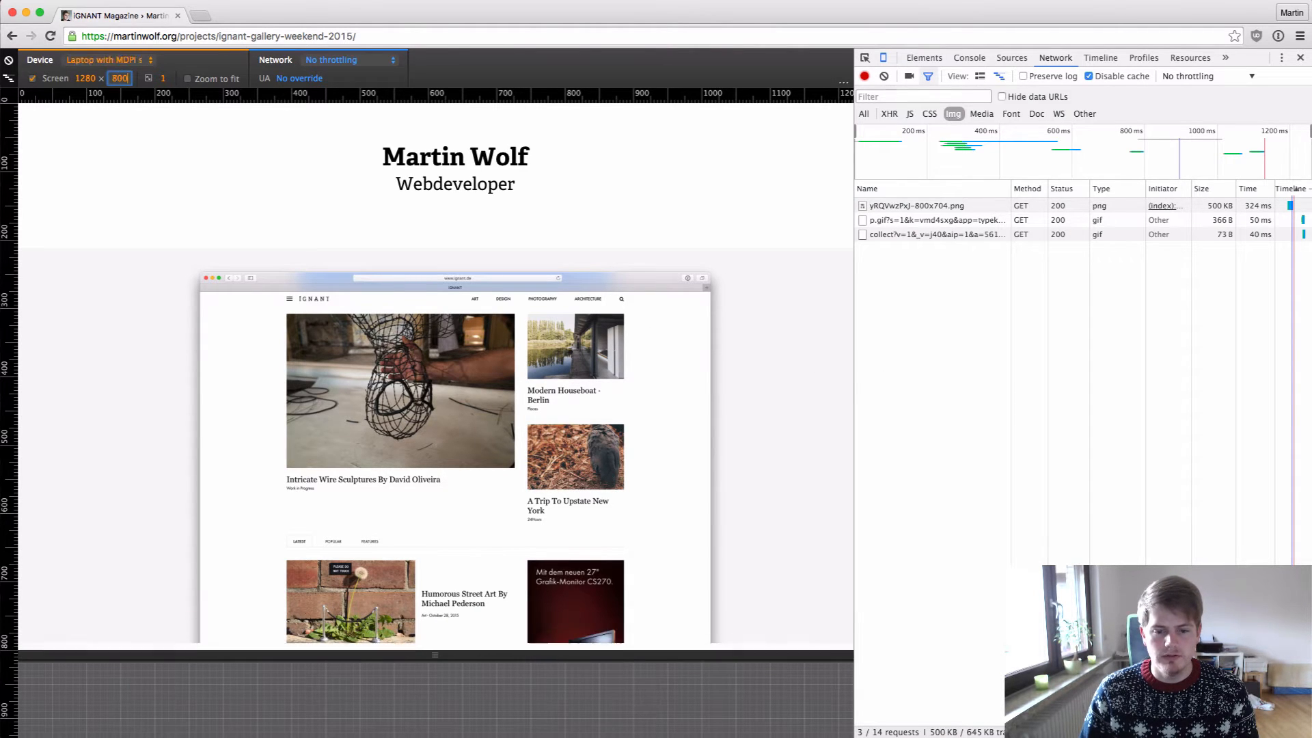
key(shift+Up)
key(shift+Up)
Reduce the emulated screen width in steps of 10, then narrow the viewport freehand to about 1051 pixels
click(86, 79)
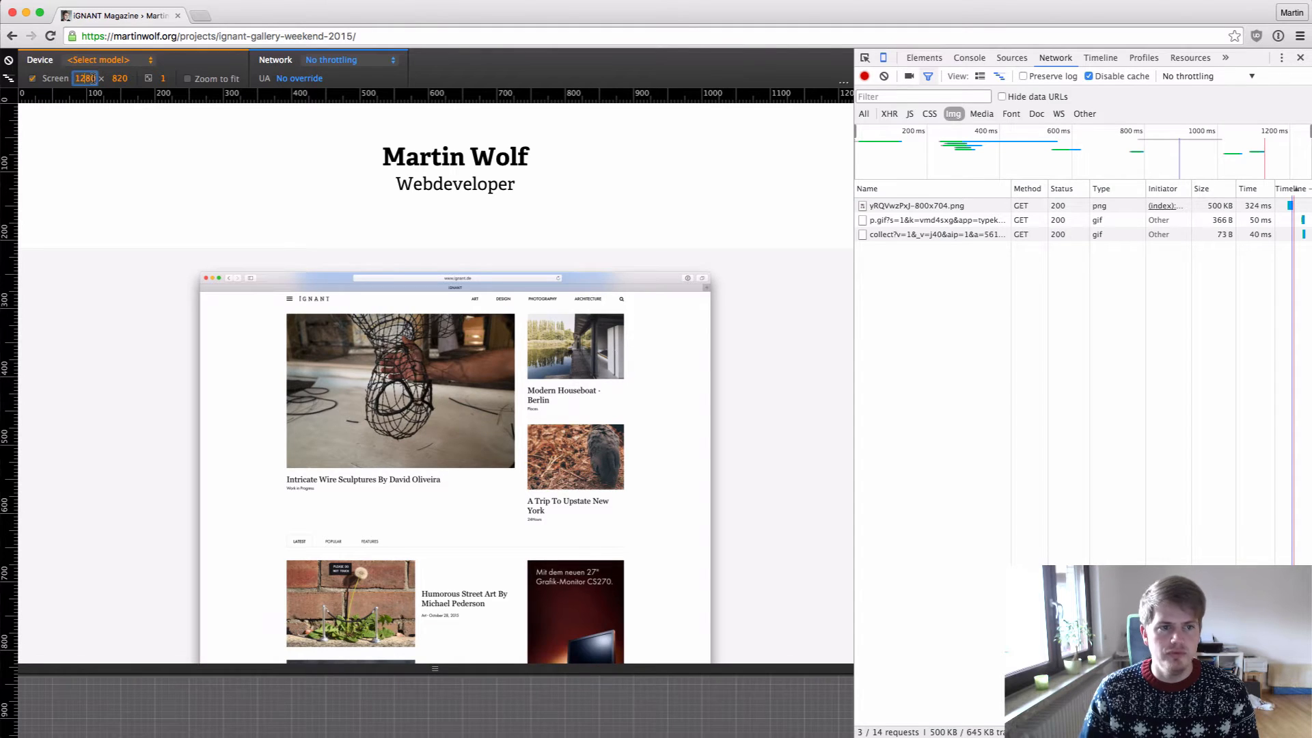
key(shift+Down)
key(shift+Down)
key(shift+Down)
key(shift+Down)
key(shift+Down)
key(shift+Down)
key(shift+Down)
key(shift+Down)
key(shift+Down)
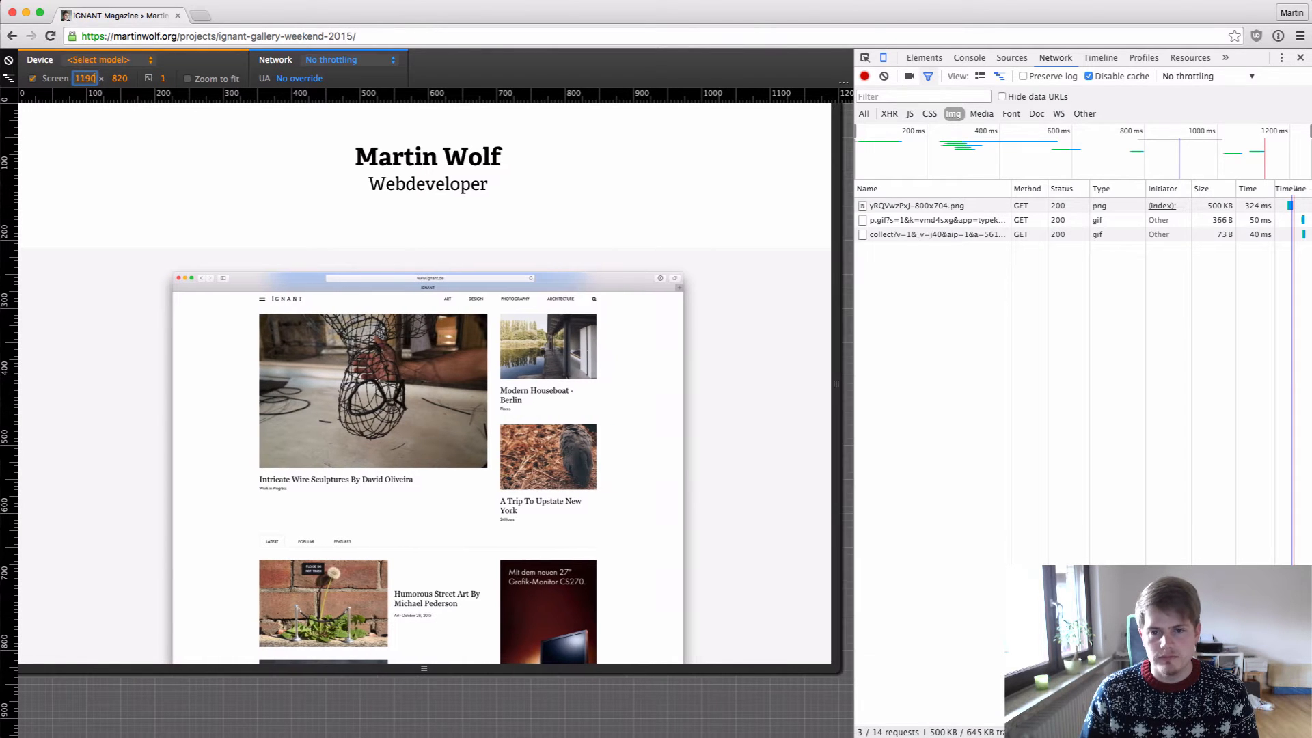
key(shift+Down)
key(shift+Down)
drag(818, 358, 742, 353)
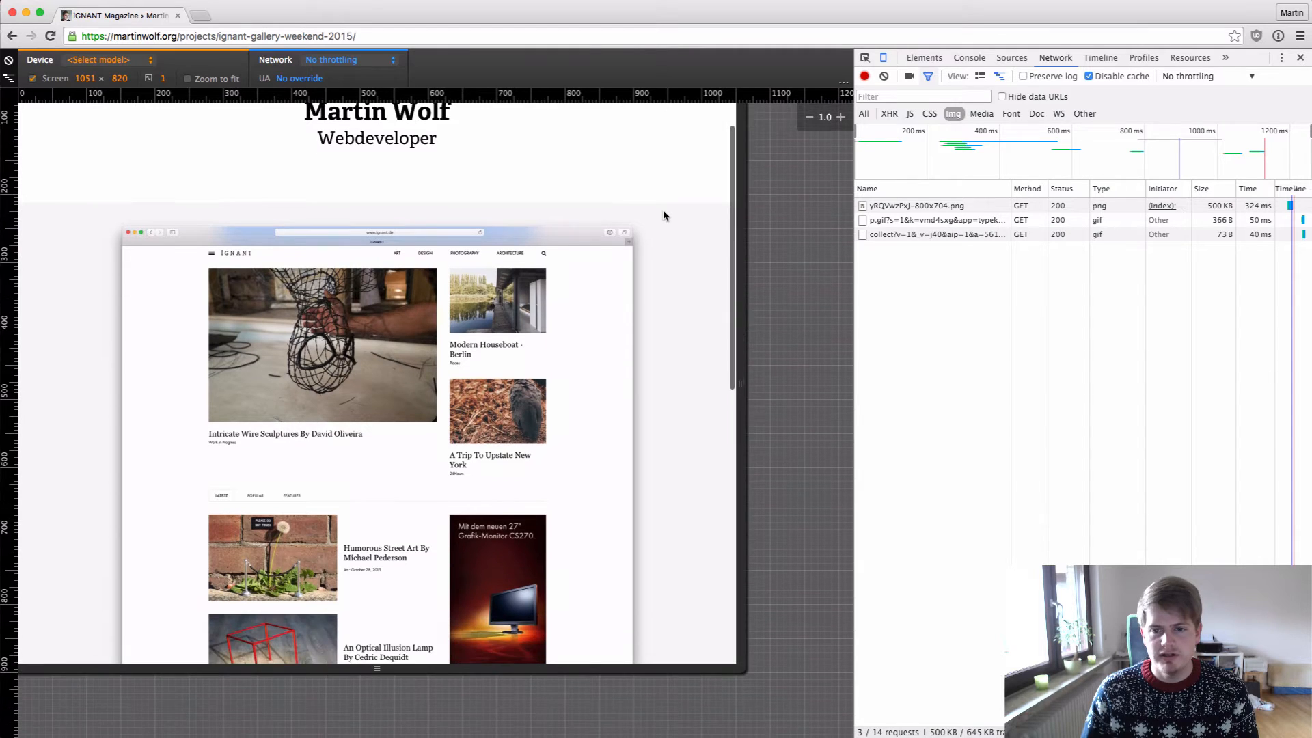
Set the device pixel ratio to 2 and reload the page
scroll(576, 187, down, 4)
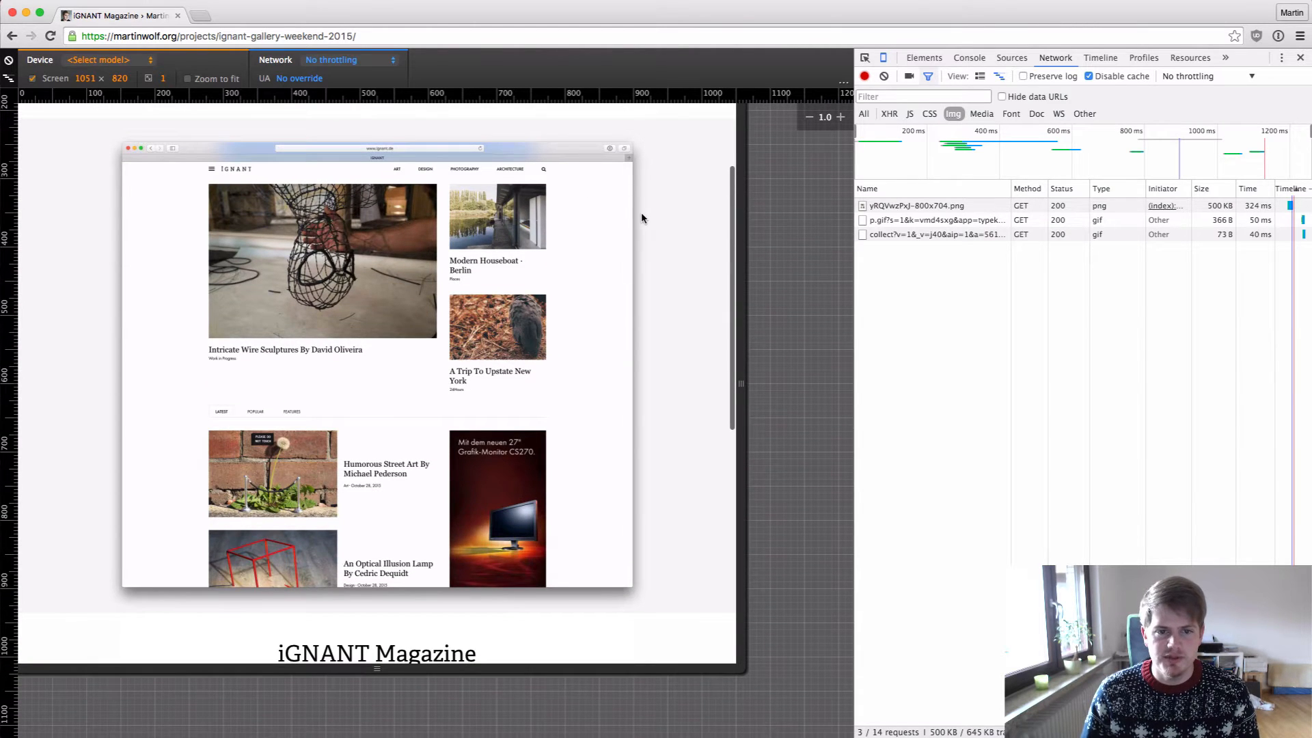
scroll(646, 213, up, 4)
click(164, 78)
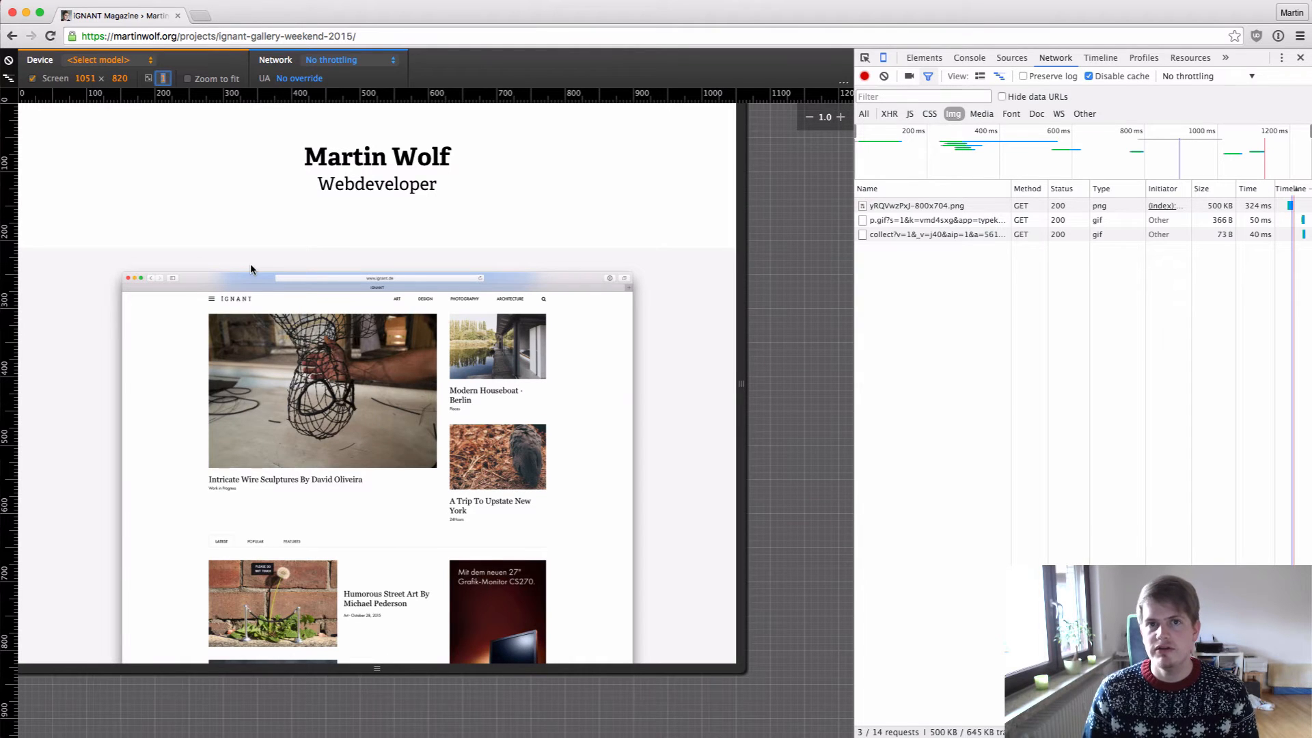
text(2)
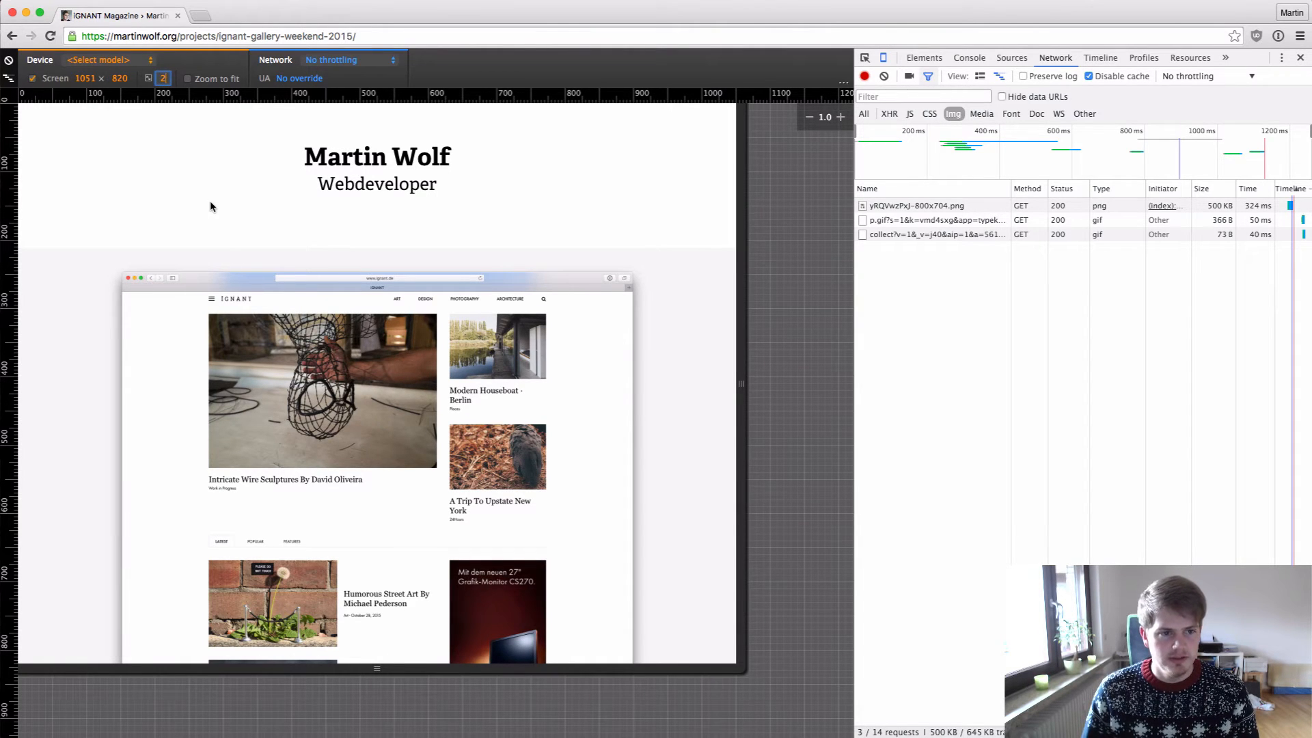
key(Return)
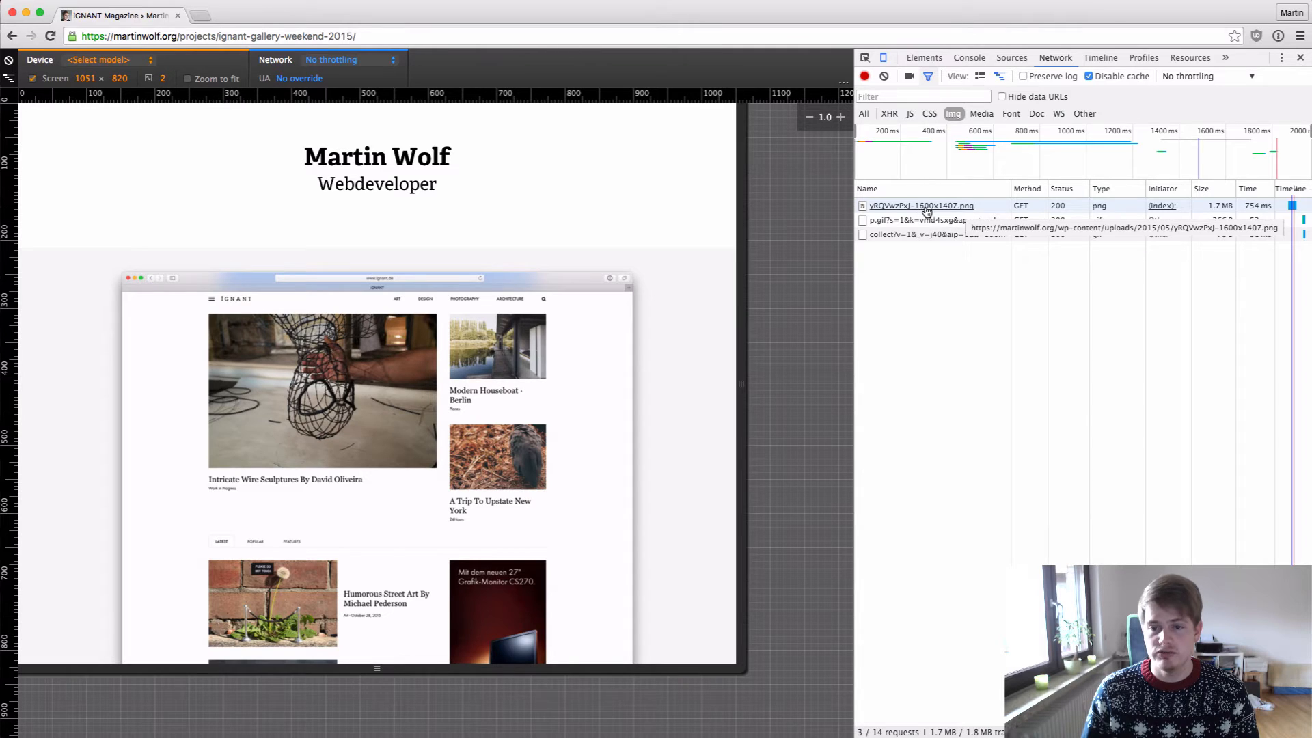
key(alt+super+5)
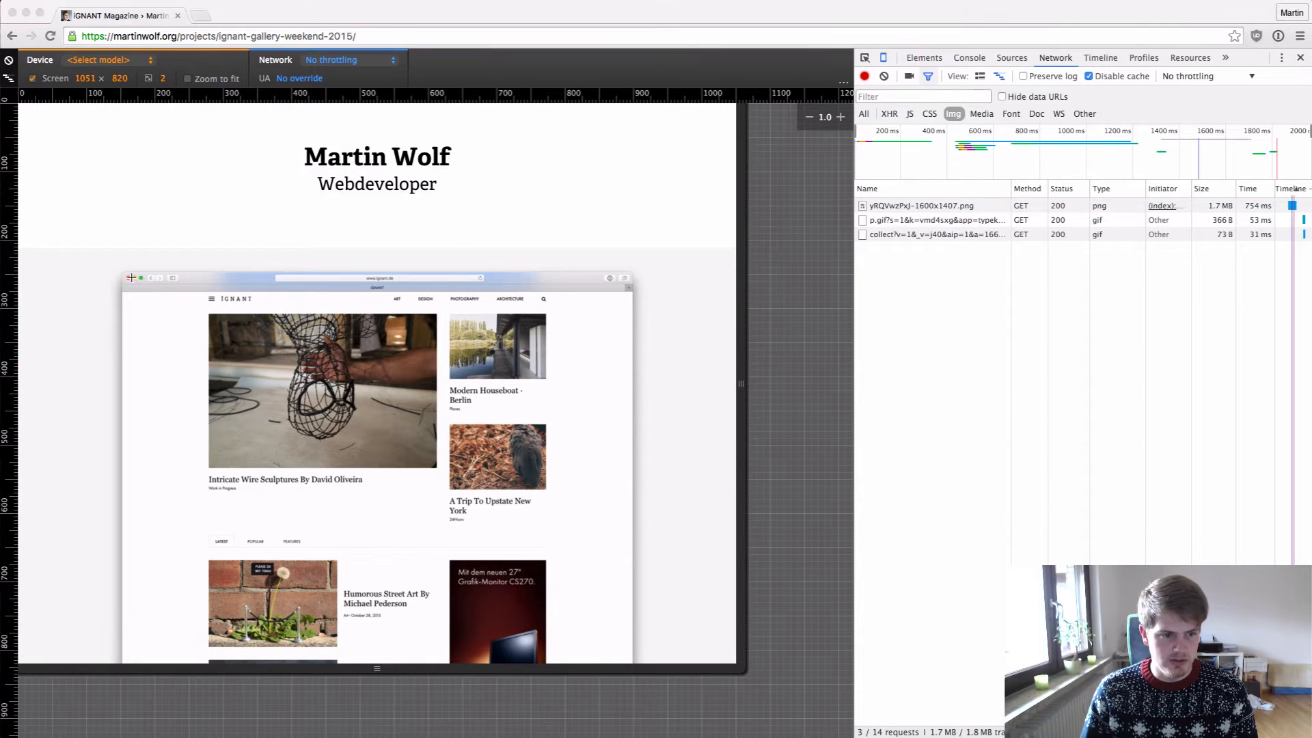
drag(123, 276, 653, 400)
Set the device pixel ratio to 1, reload the page and look over its content
click(163, 78)
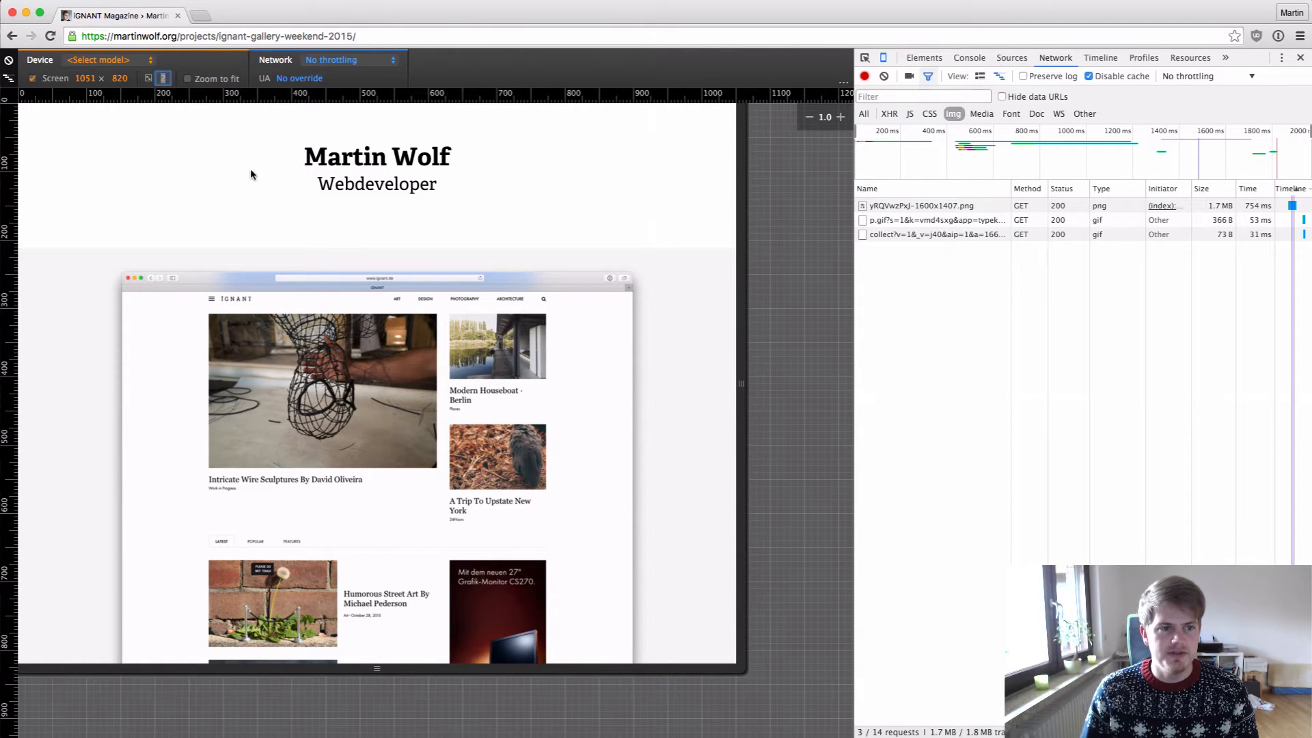
text(1)
key(Return)
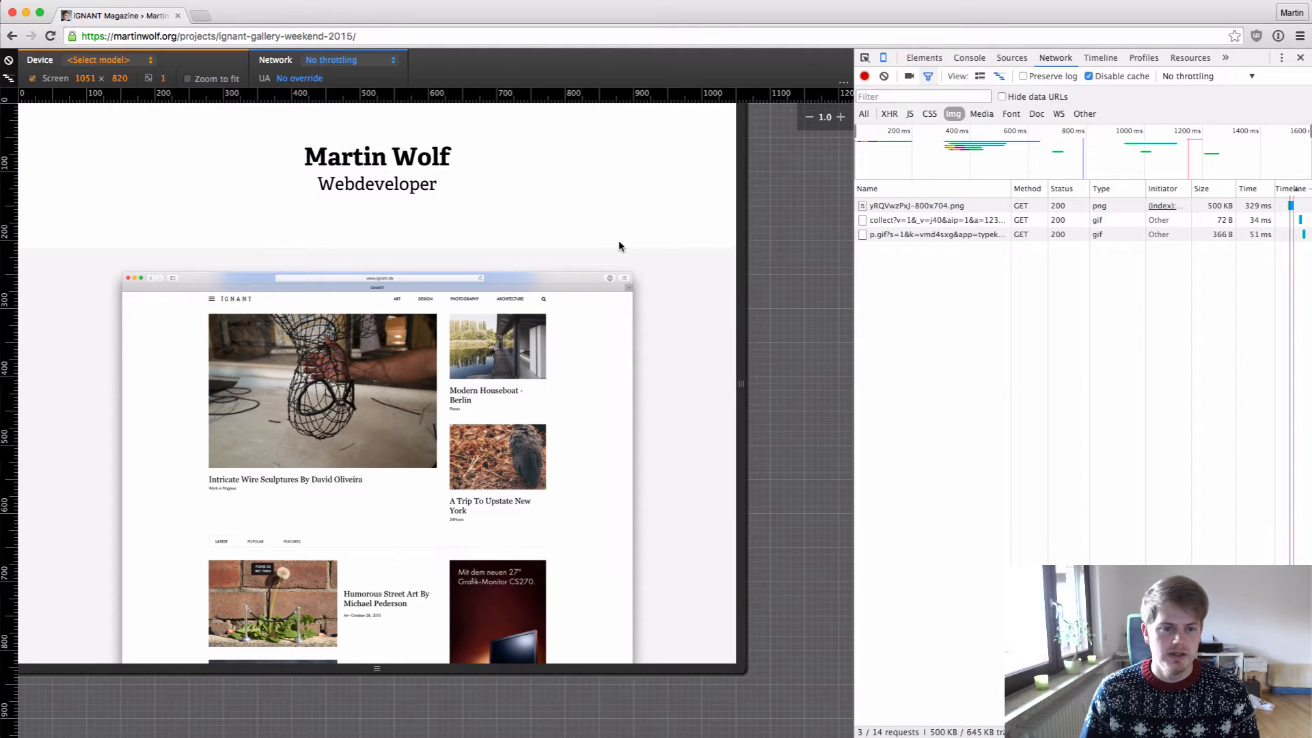
scroll(618, 243, down, 5)
scroll(618, 242, up, 5)
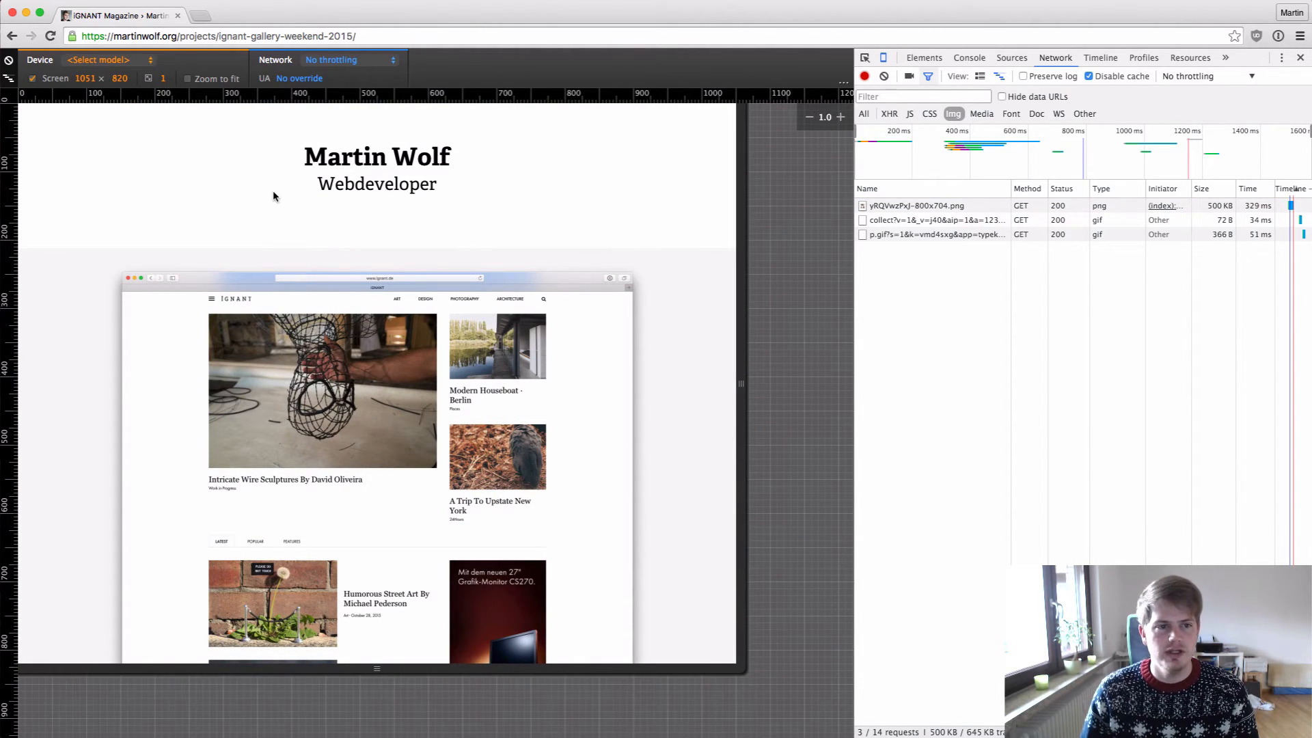
Show the page's media query bars above the viewport and look up the stylesheet source of a max-width query
click(8, 80)
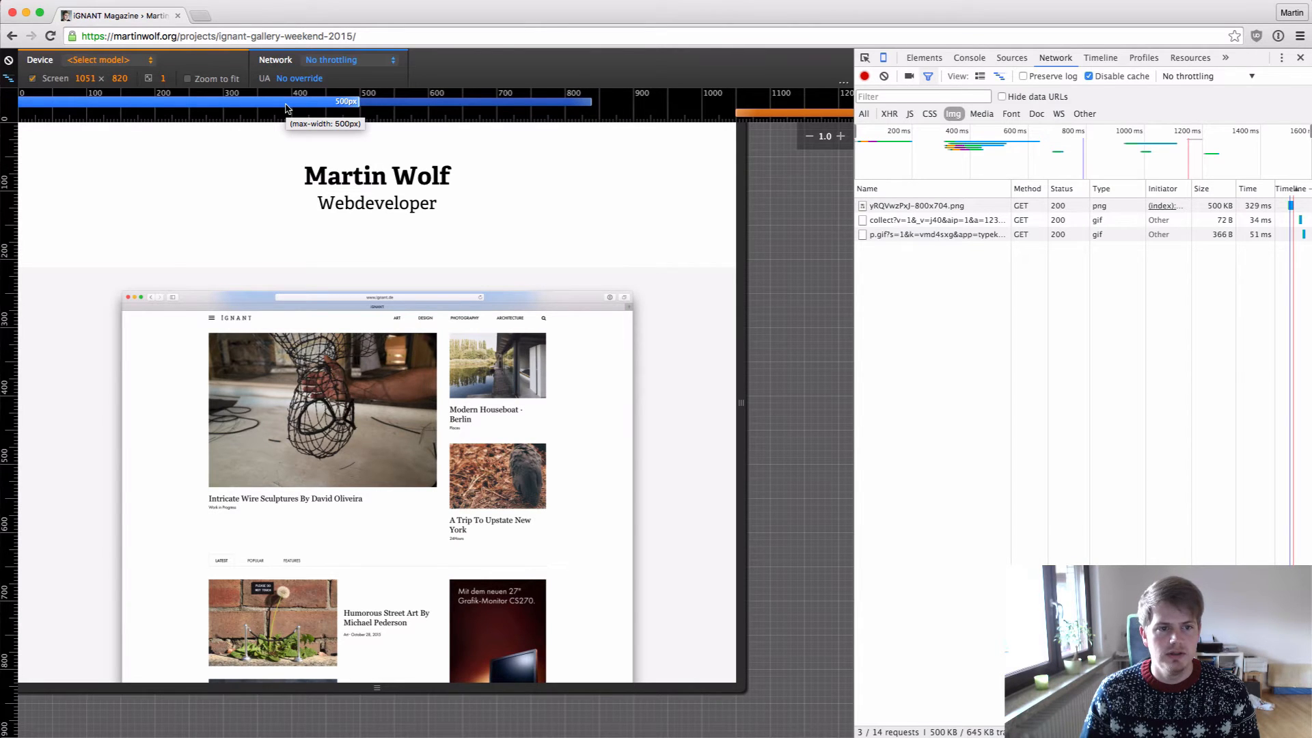
right_click(395, 108)
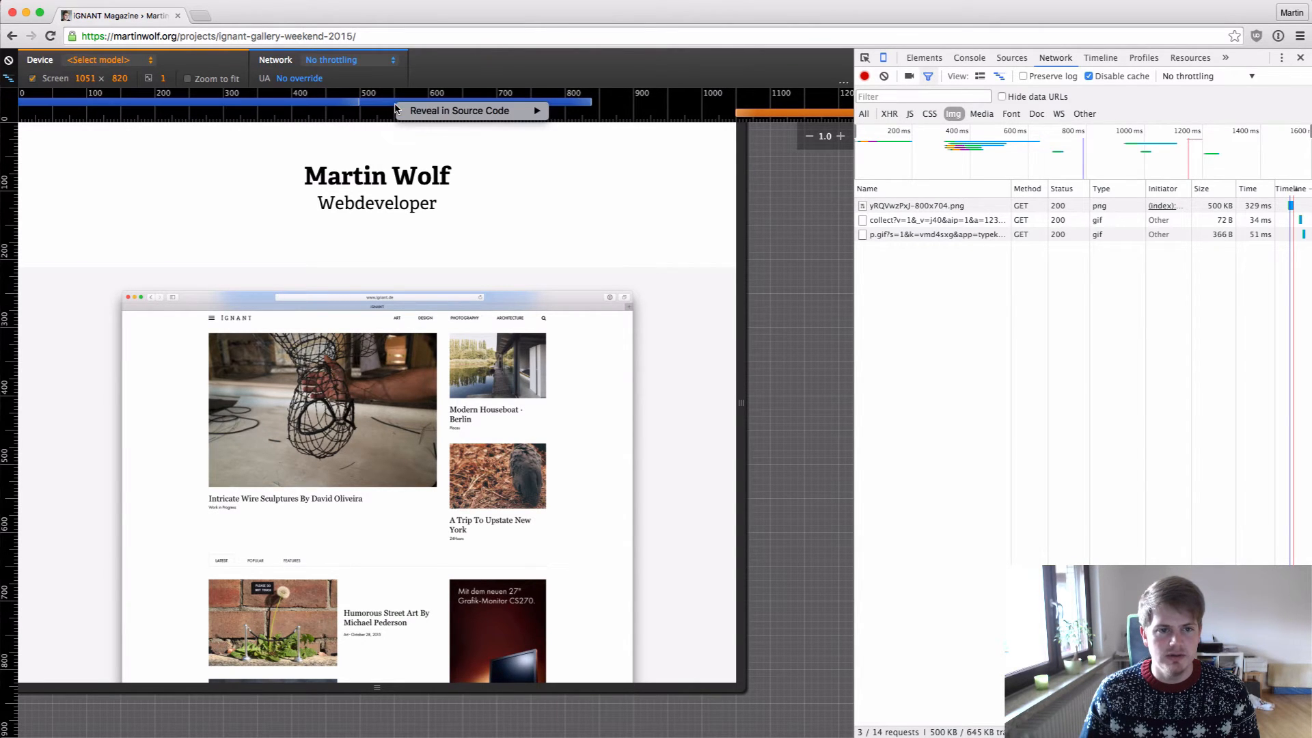
mouse_move(456, 117)
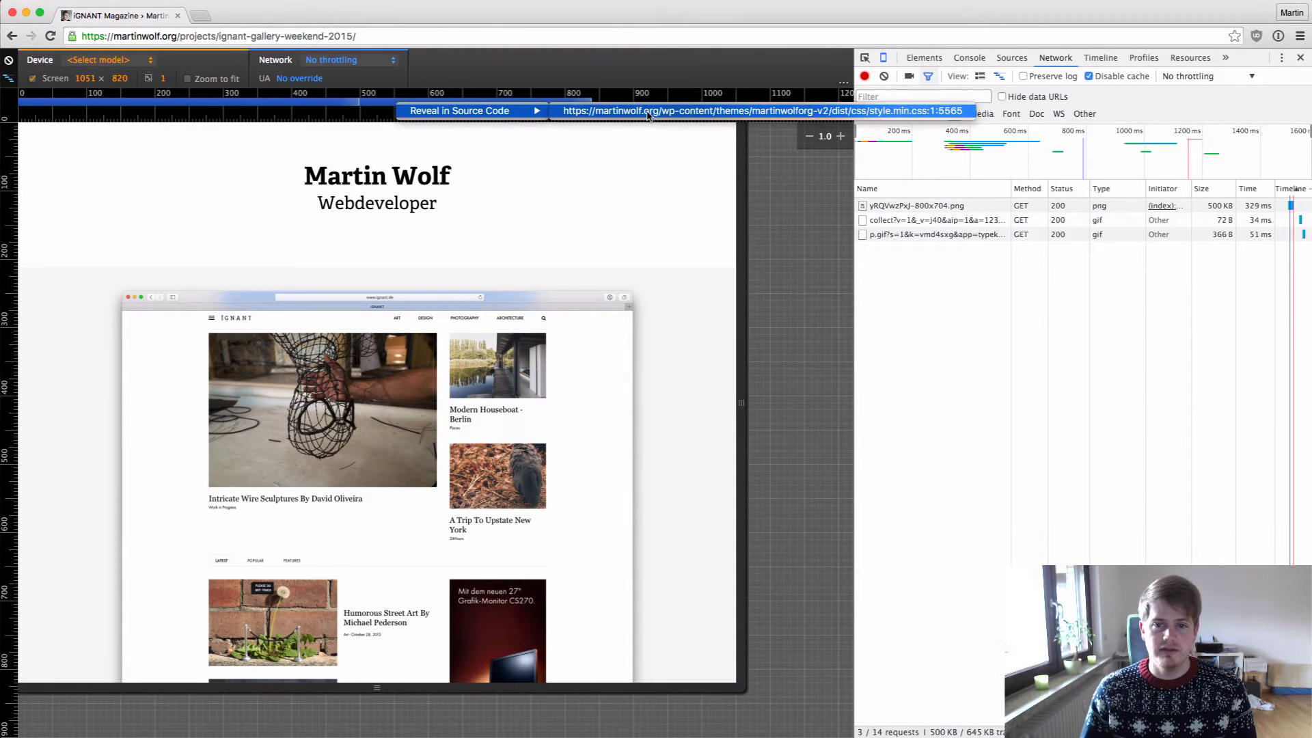
click(634, 210)
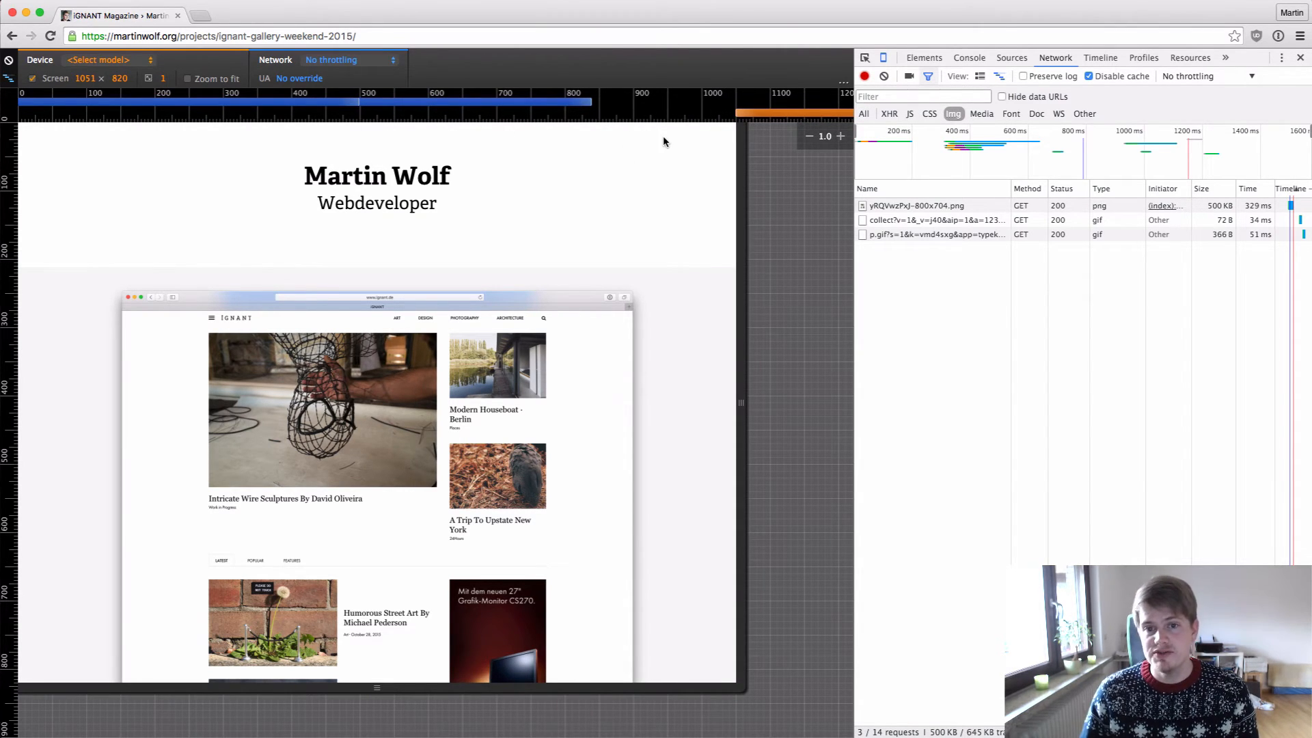
Narrow the viewport freehand to about 661 pixels and widen it again to about 960 pixels
drag(740, 191, 474, 184)
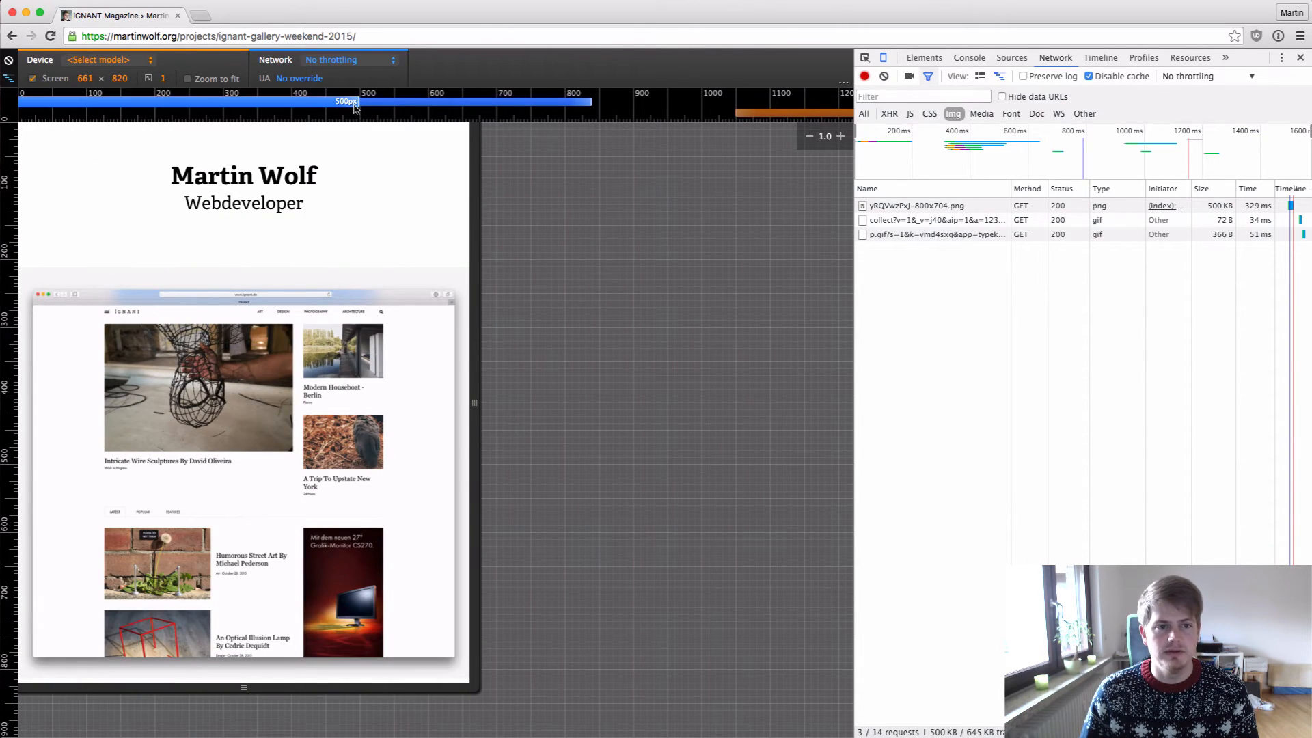
drag(479, 158, 678, 156)
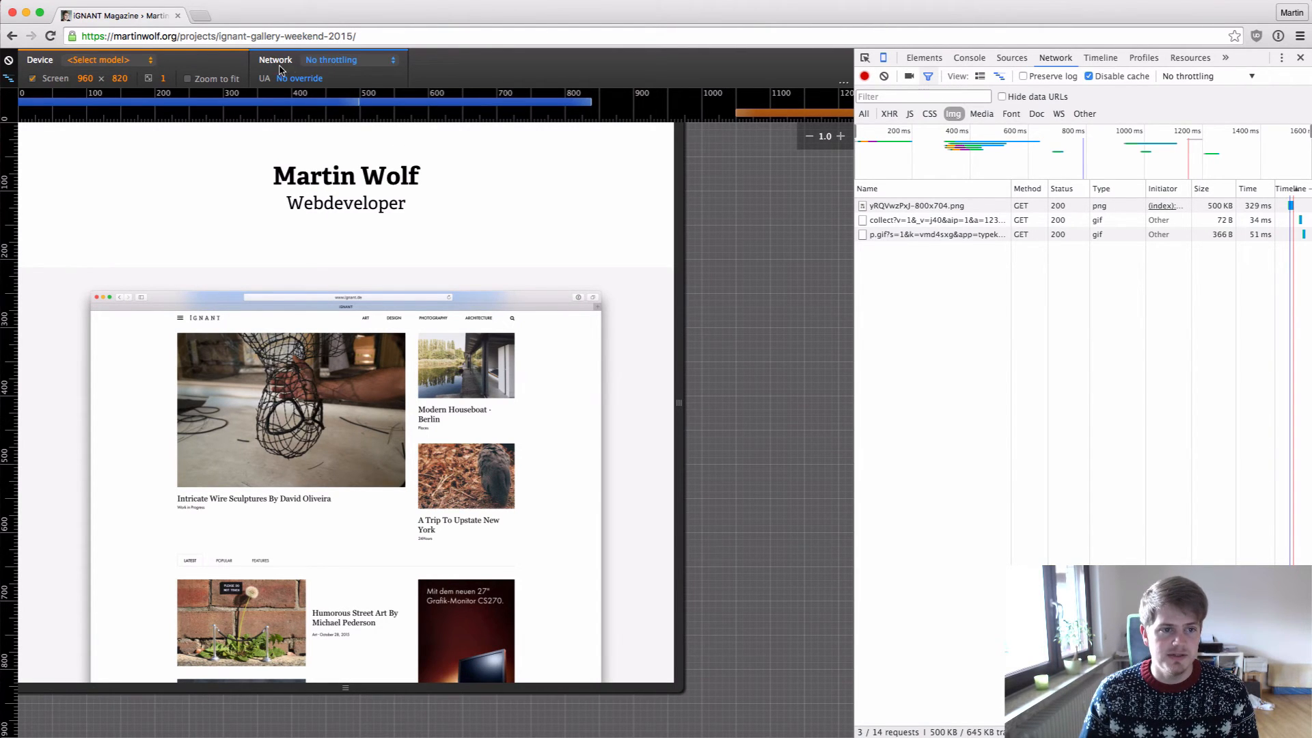
Throttle the network to Regular 4G (4 Mb/s 20ms RTT), reload the page and look over the throttling presets
click(342, 62)
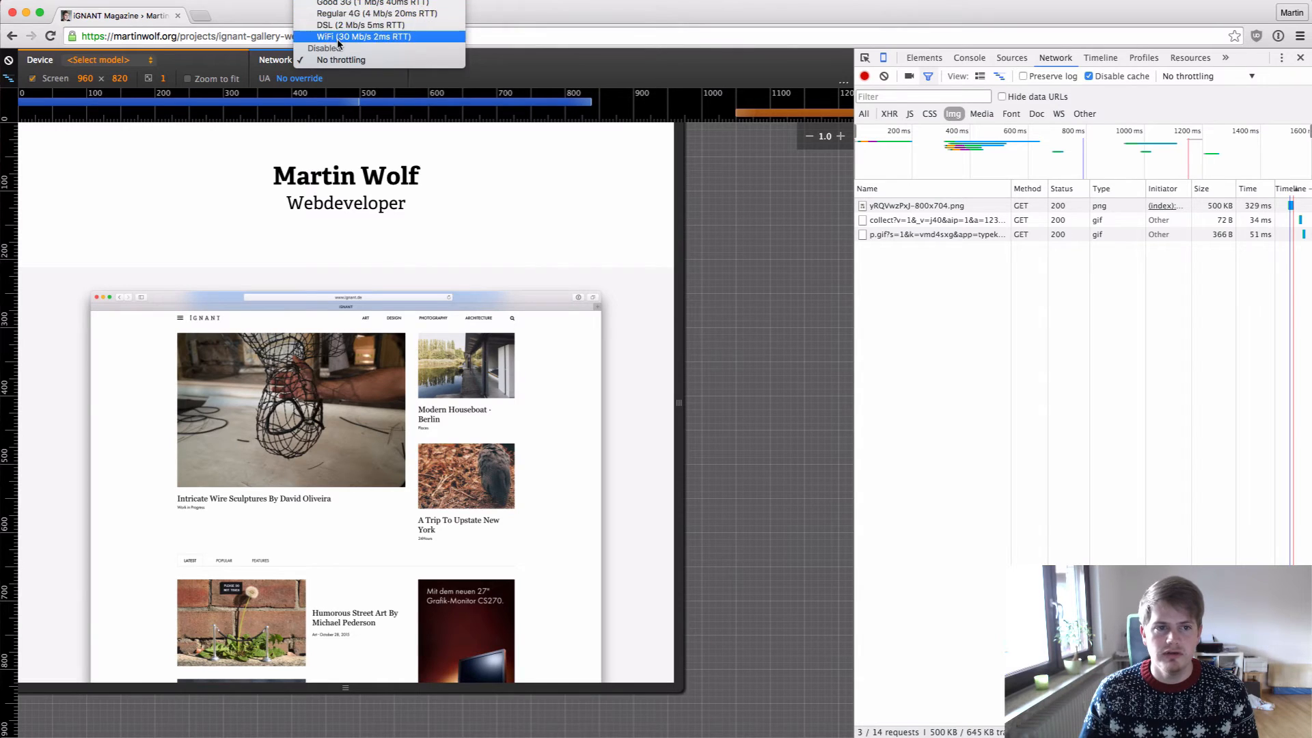
click(362, 16)
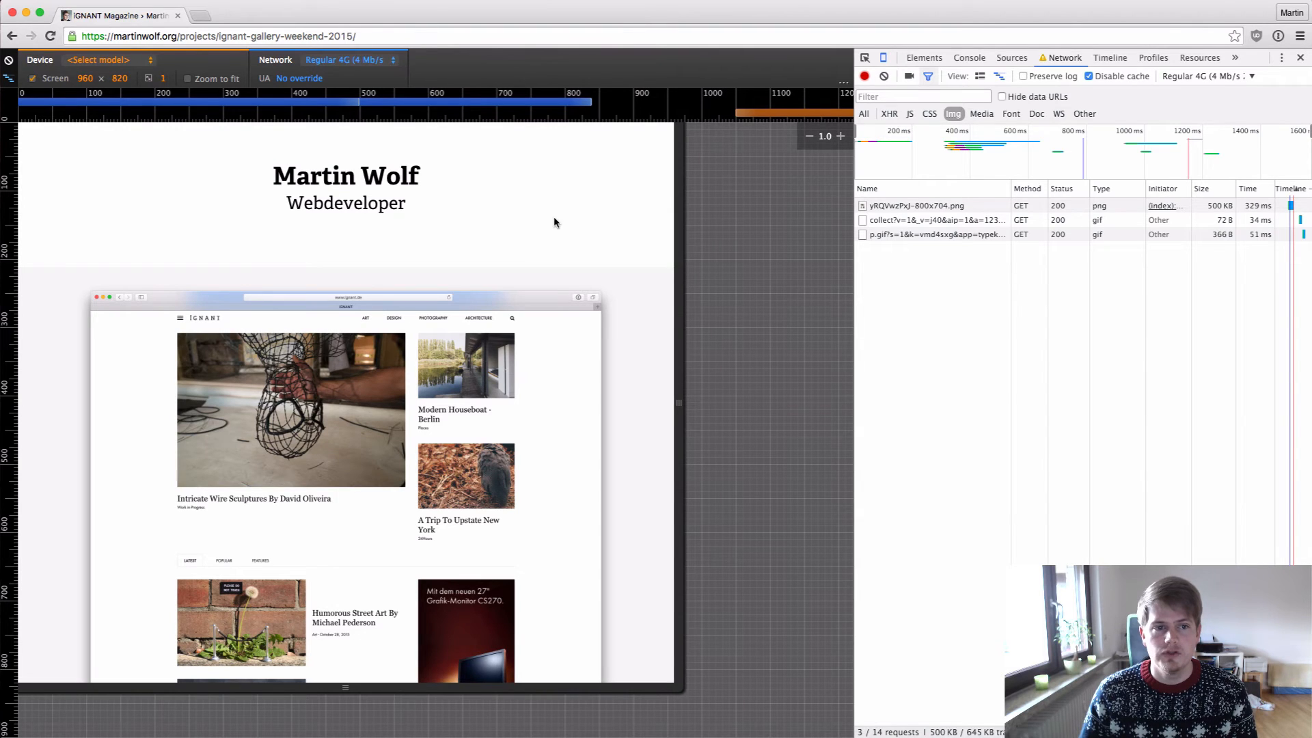
key(super+r)
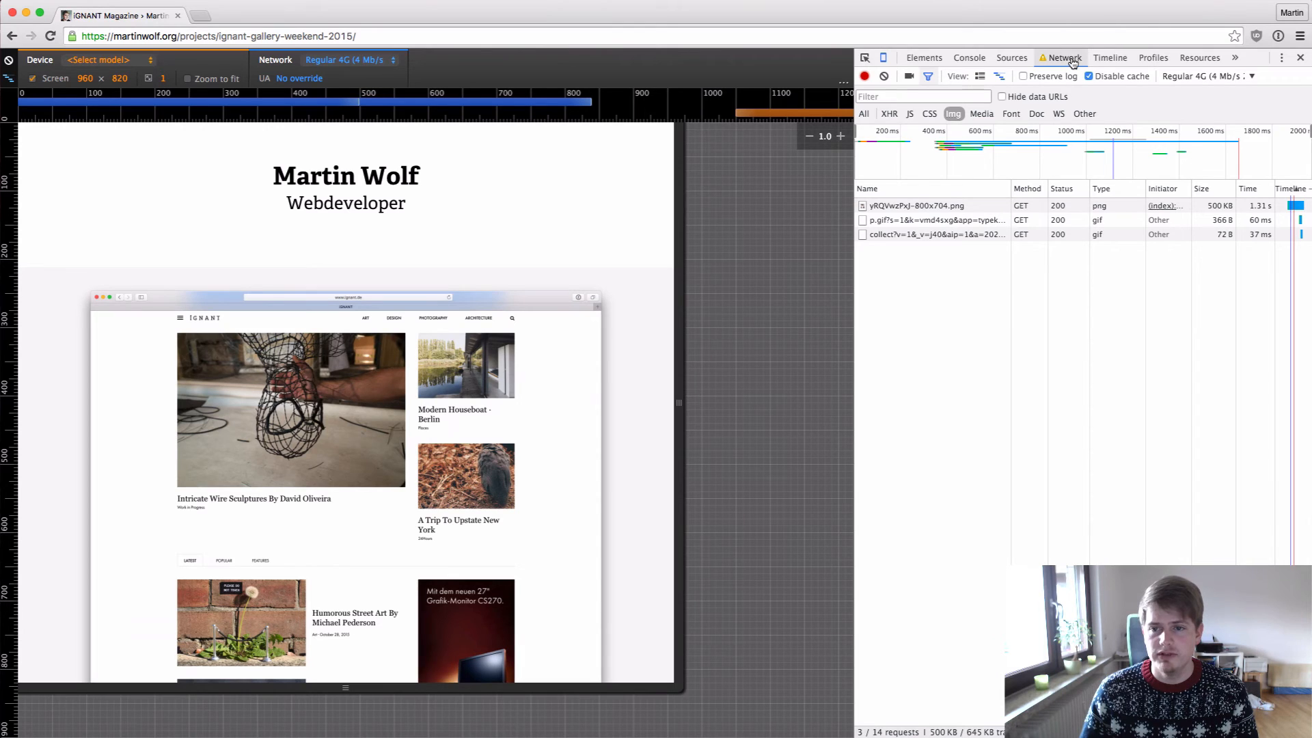
click(1240, 80)
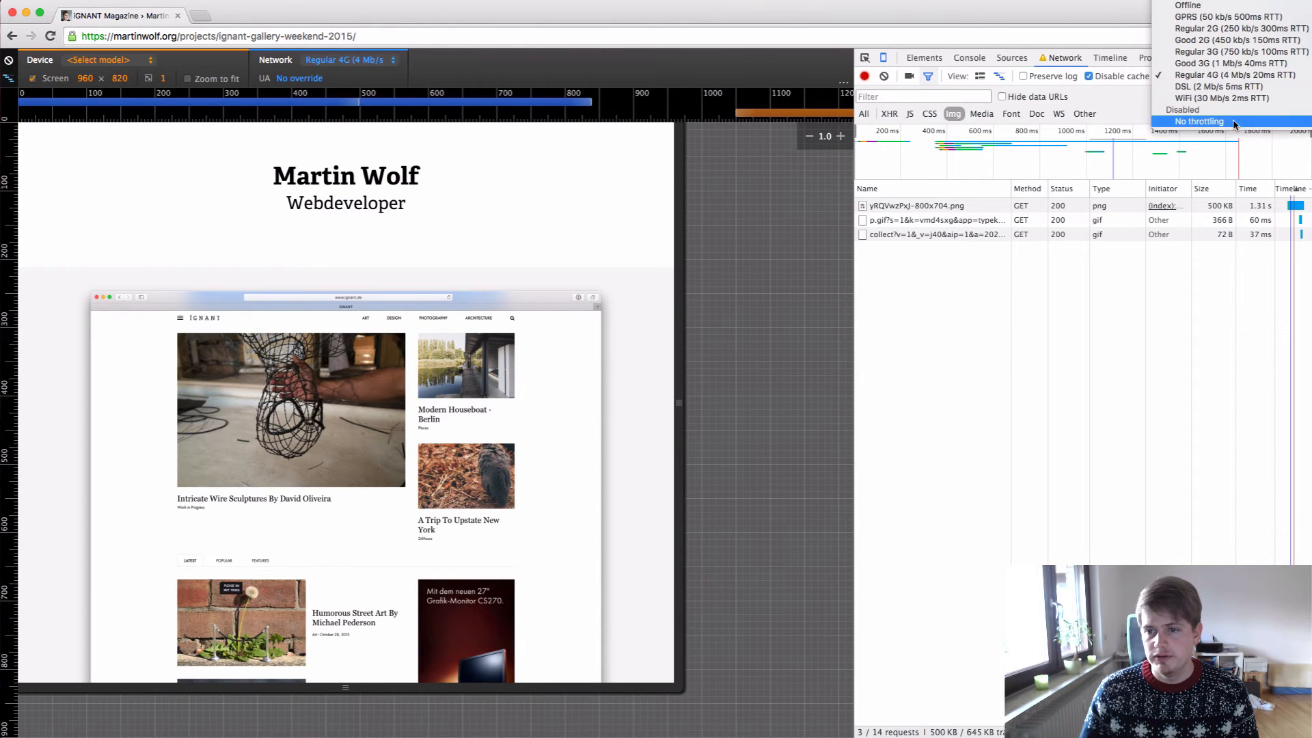
click(1211, 80)
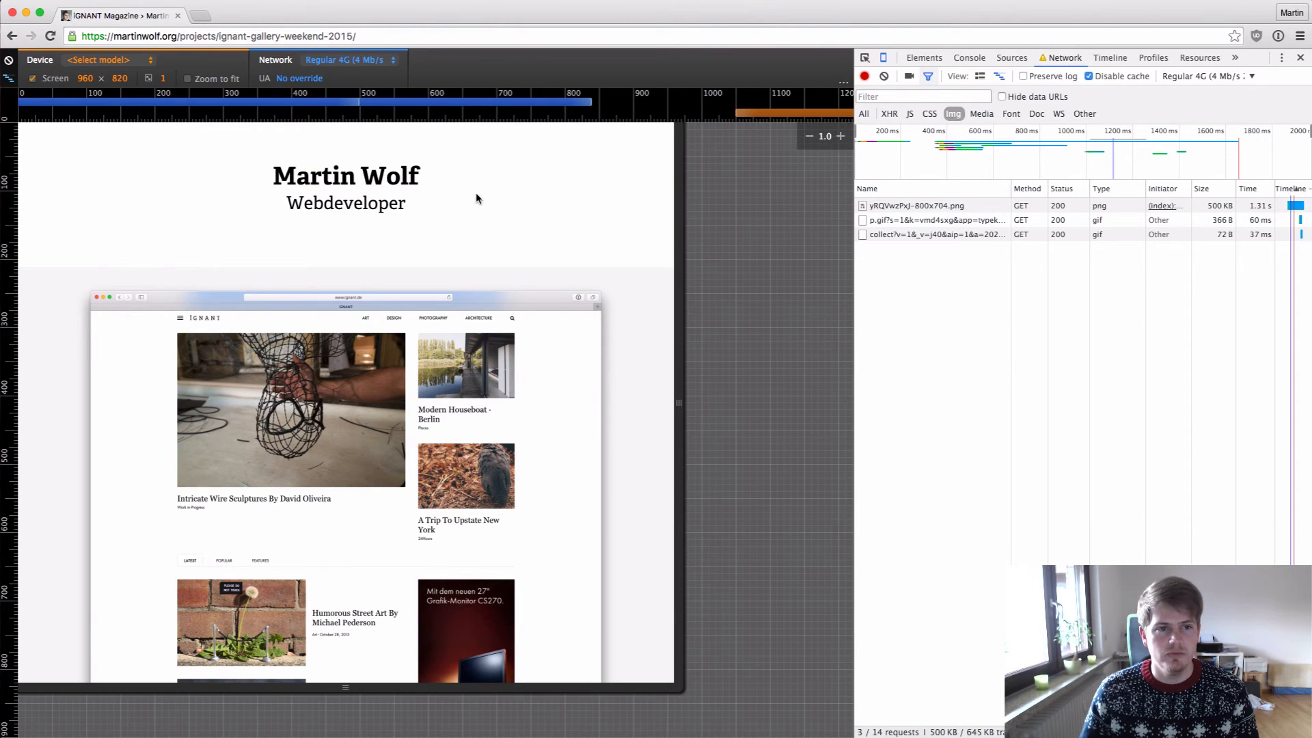
Start a custom network throttling profile named My Connection without throughput or latency values, discard it and leave the settings
click(362, 60)
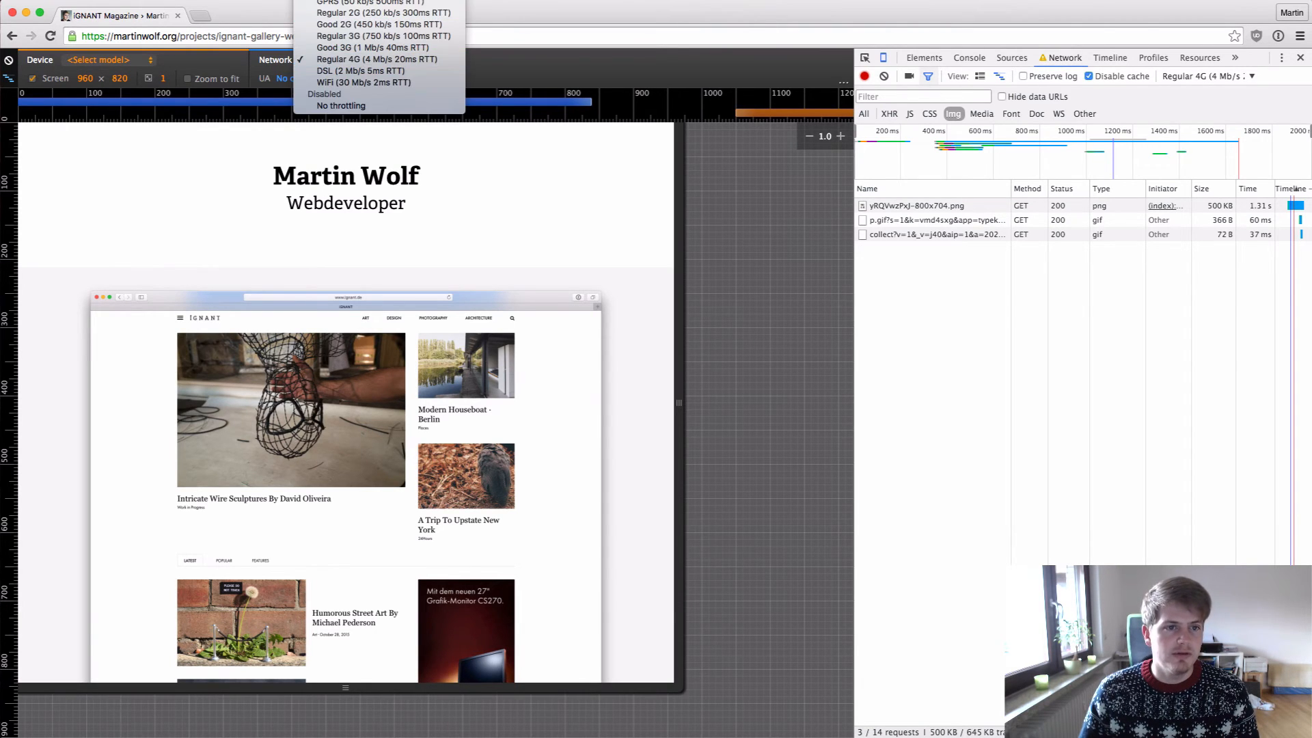
click(362, 0)
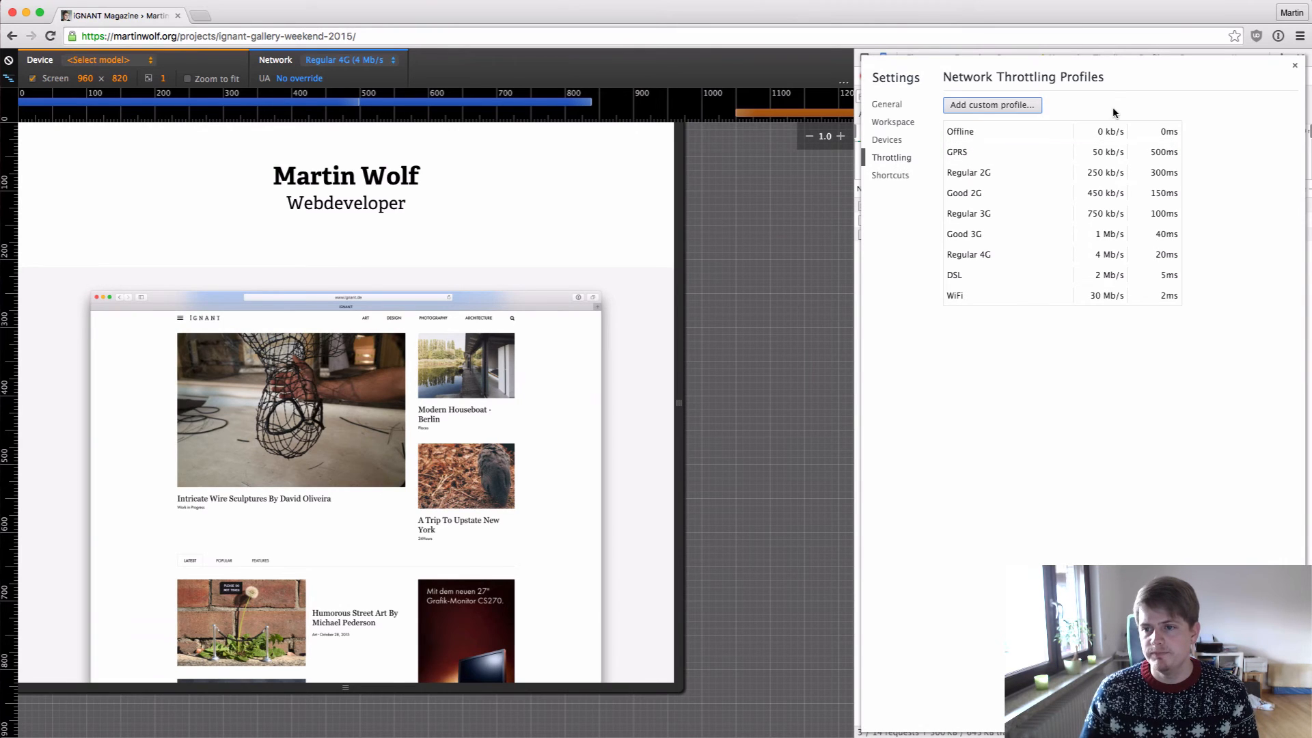
click(1015, 109)
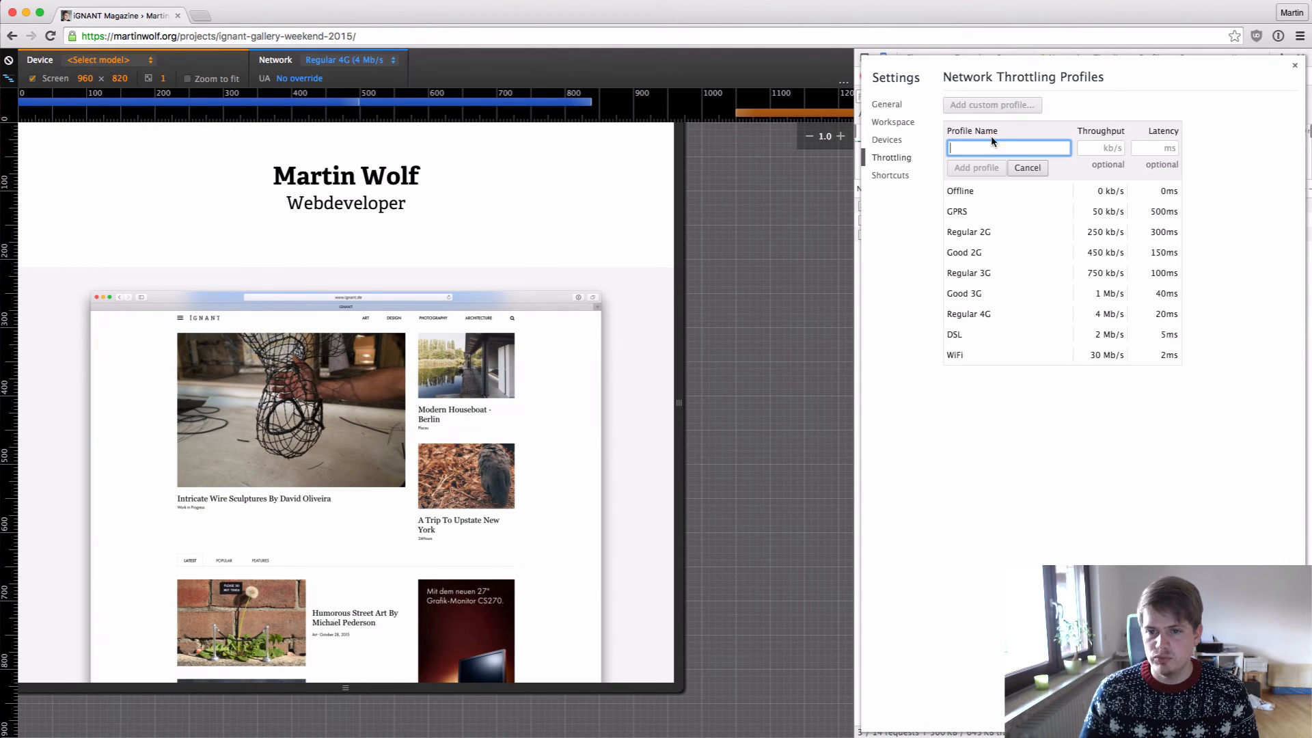
text(My )
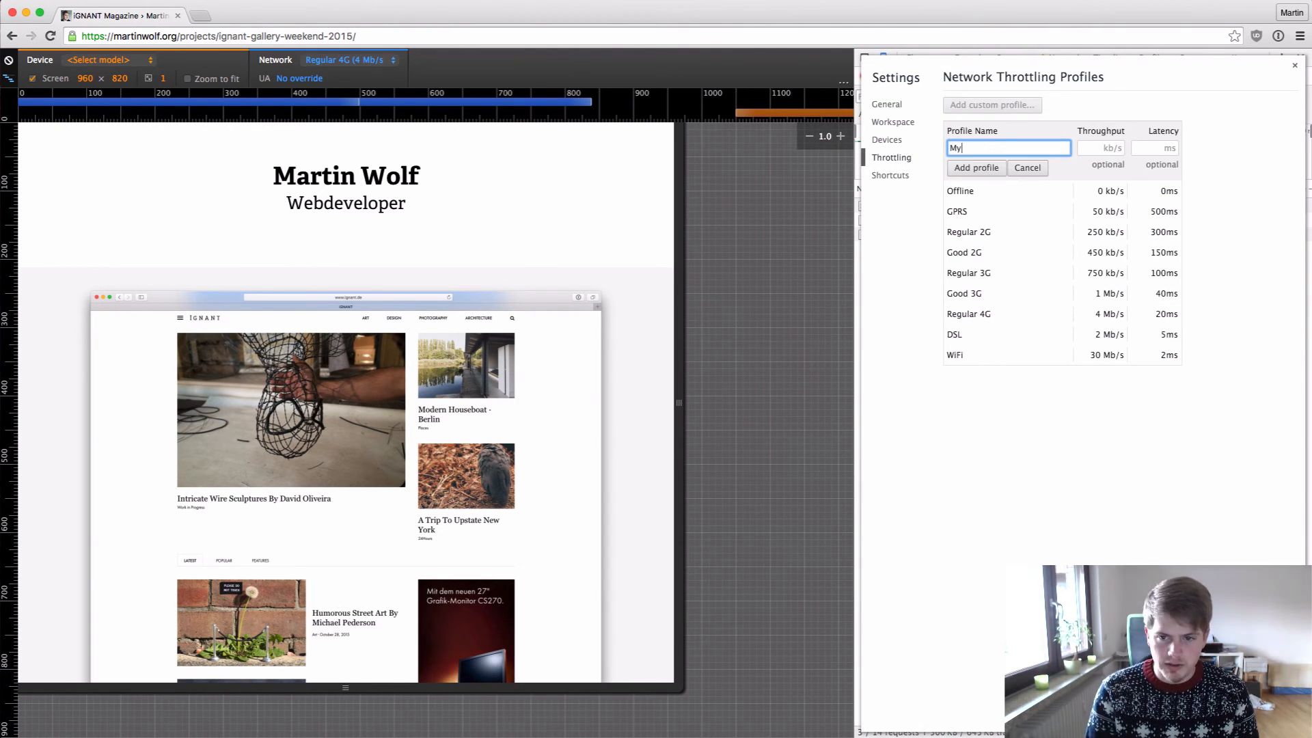
text(Connection)
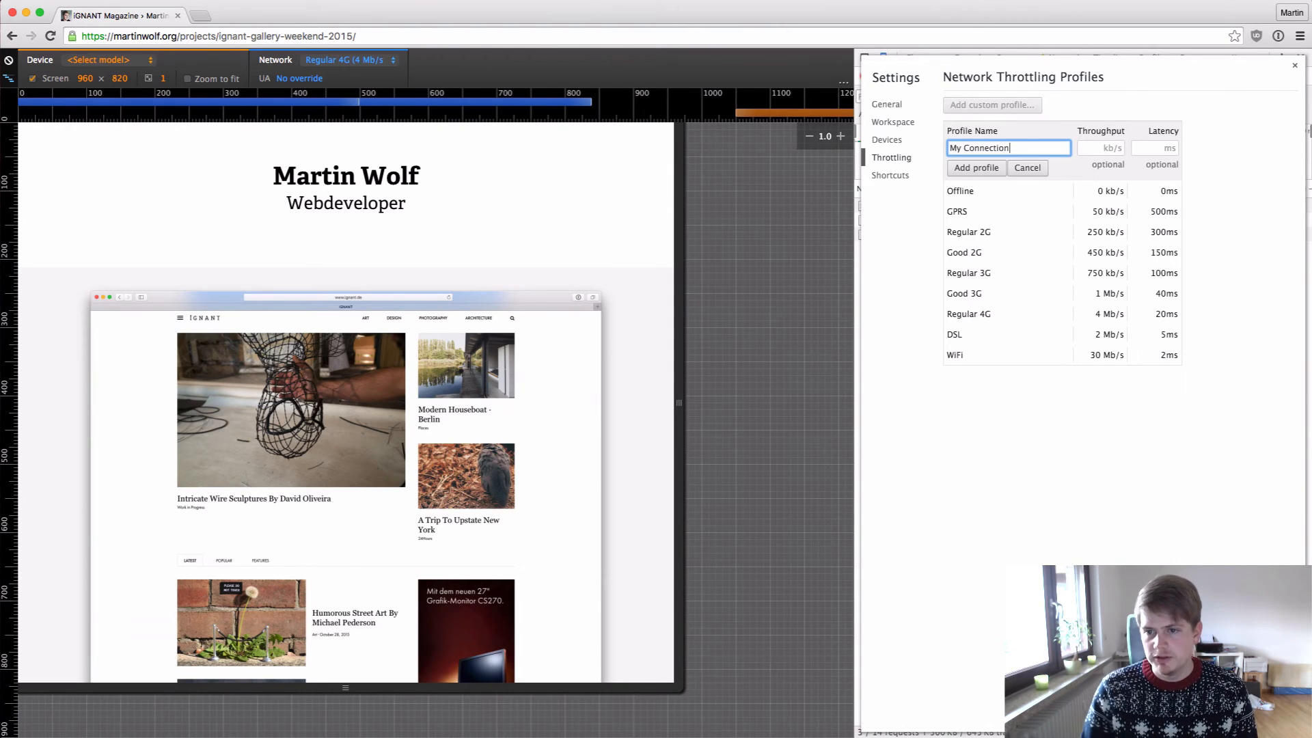
click(1101, 147)
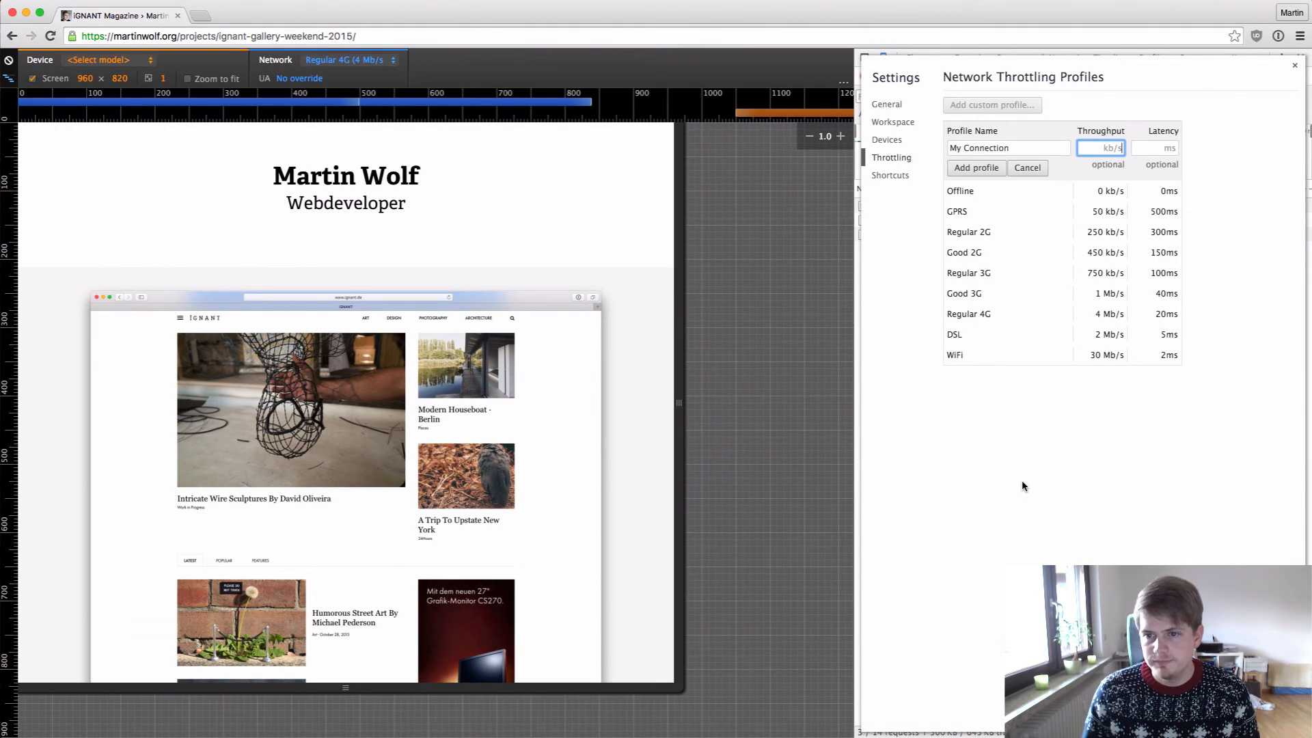
click(1165, 148)
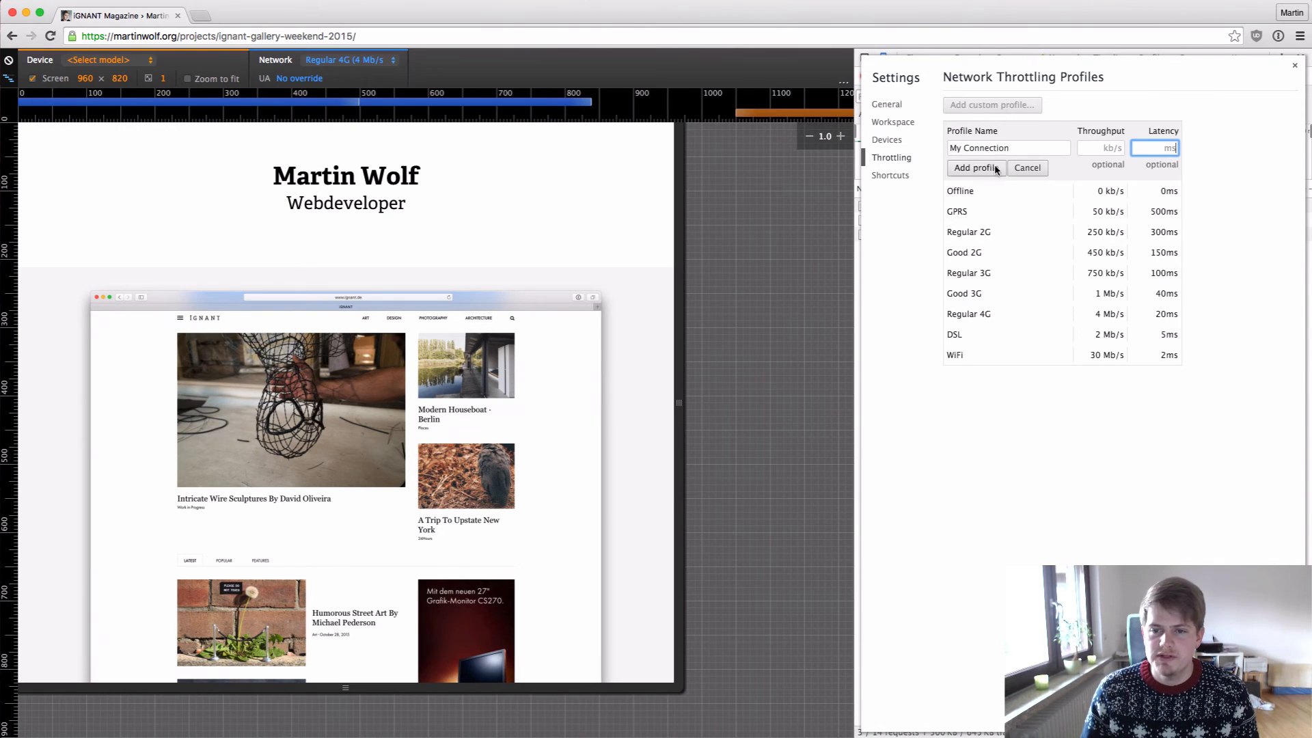
click(1229, 124)
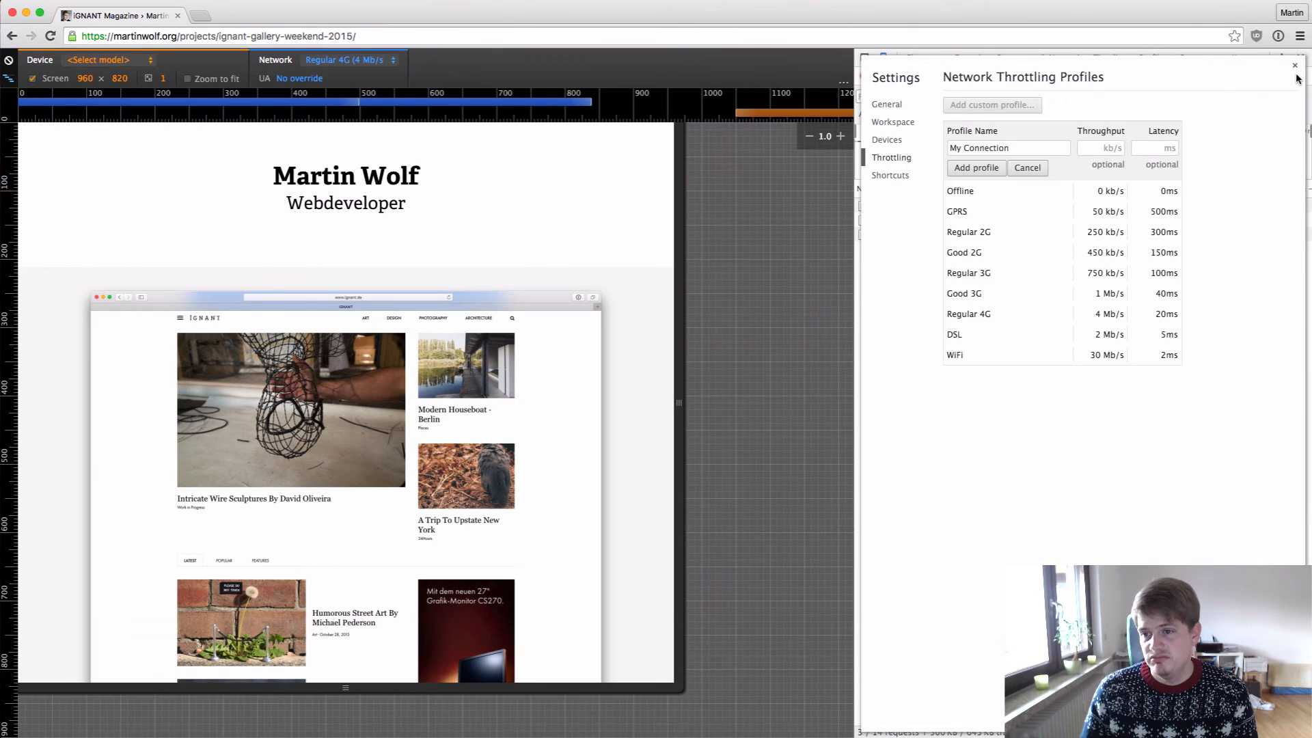
click(1028, 168)
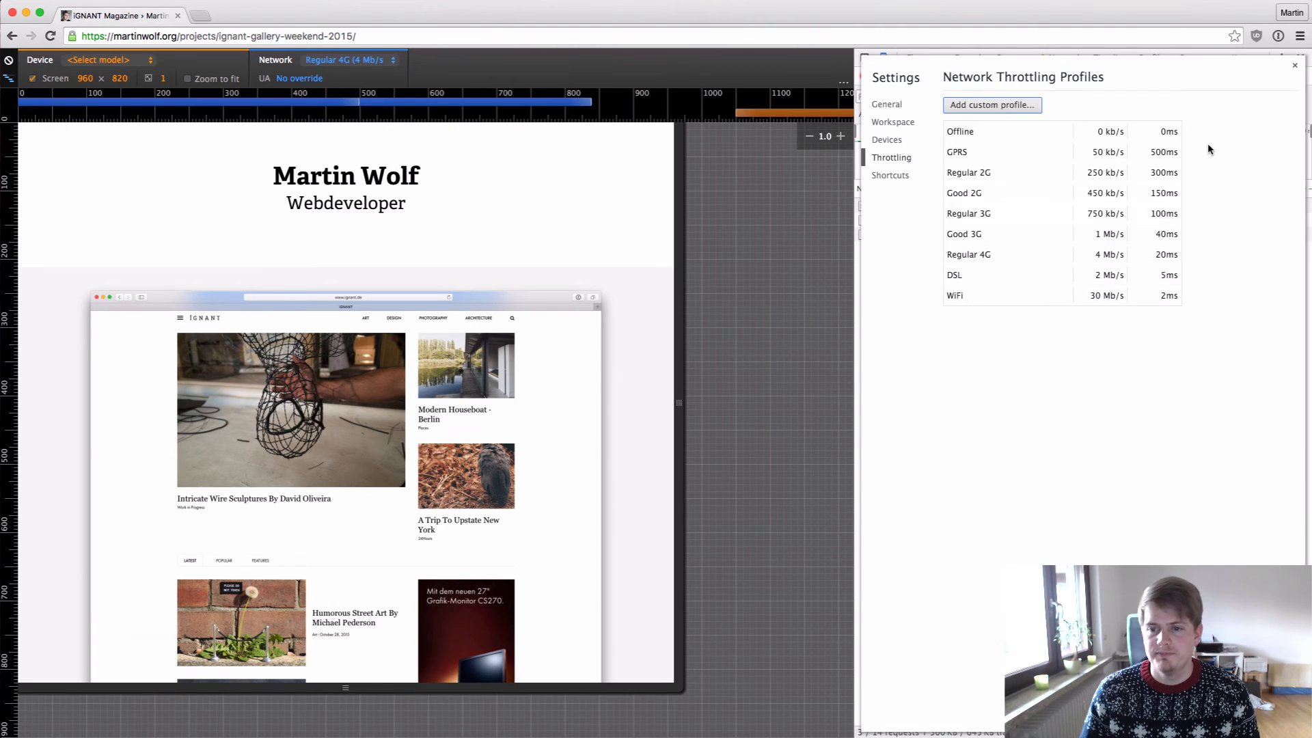
click(1295, 65)
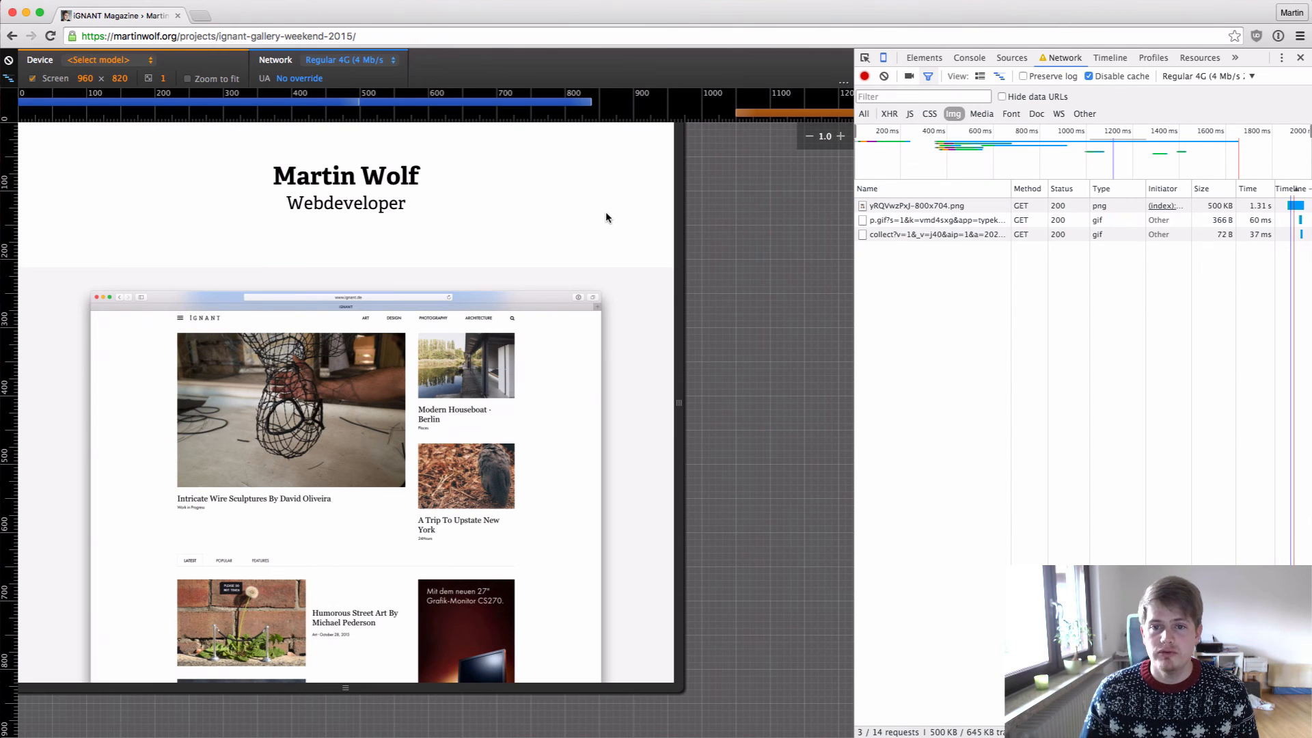
click(119, 63)
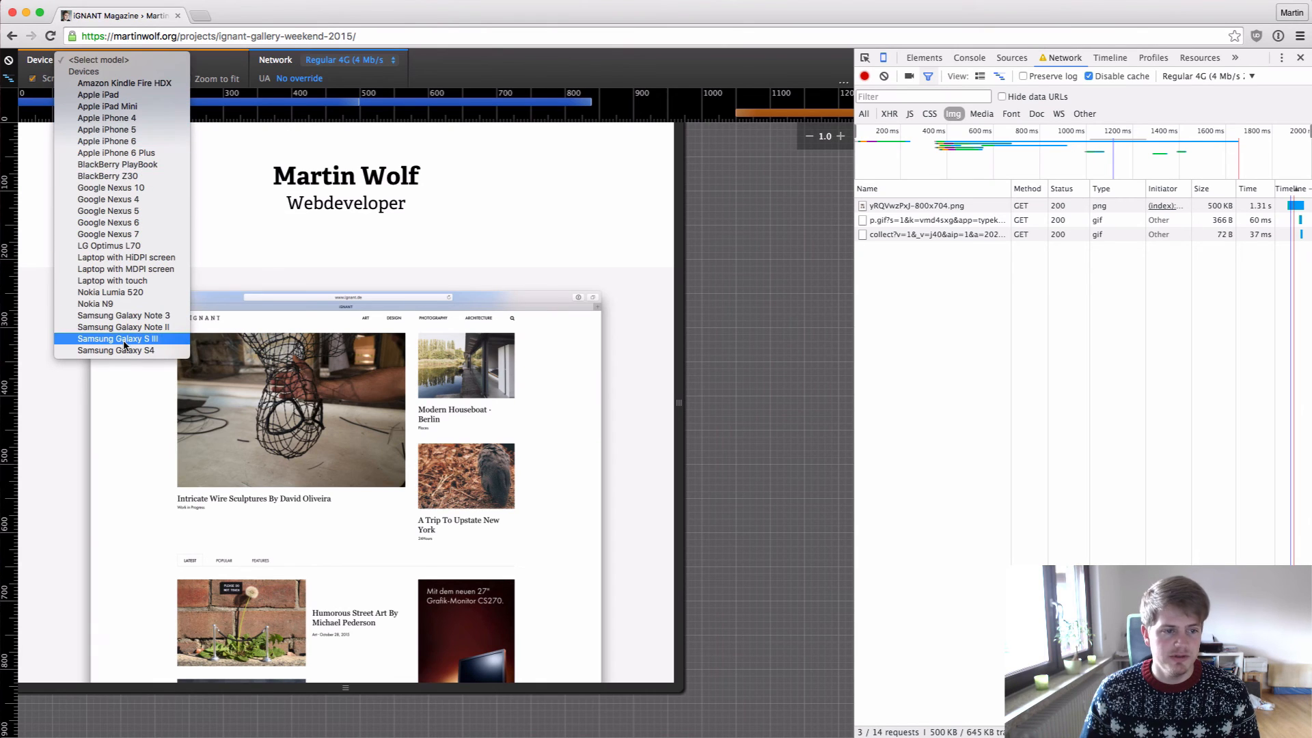
click(591, 246)
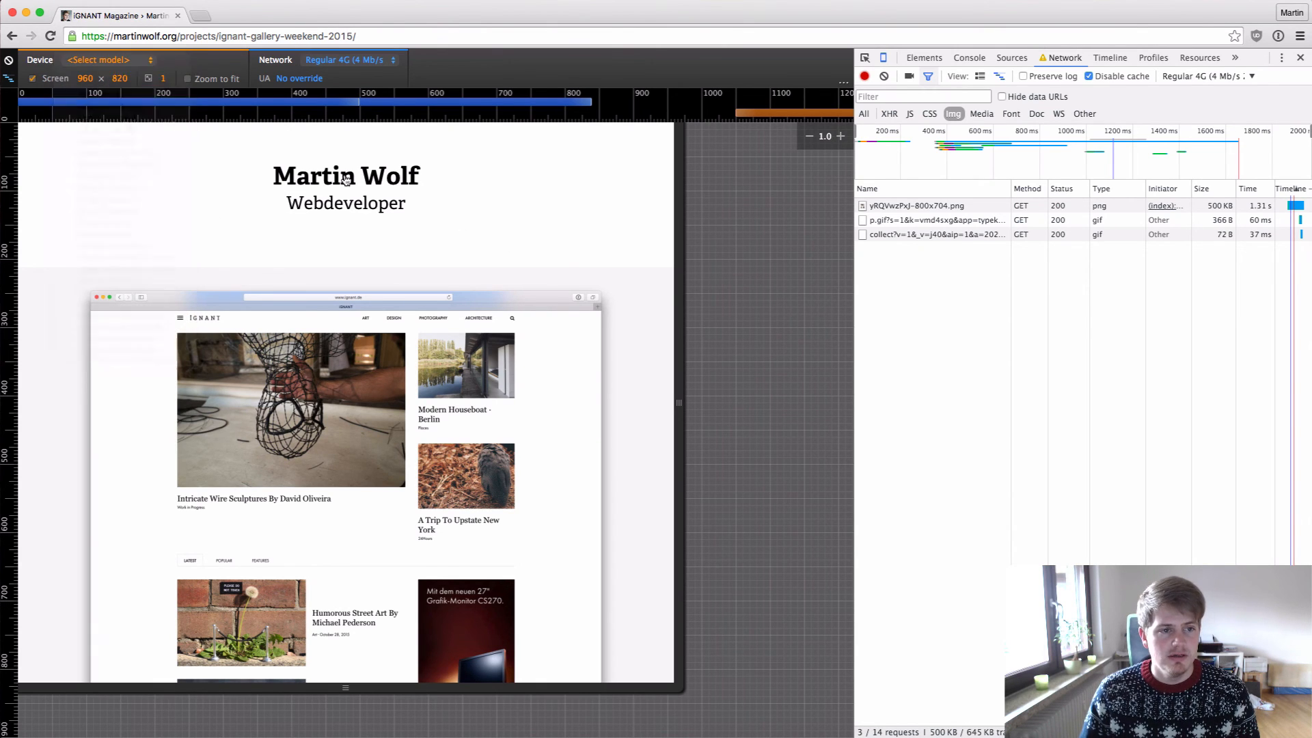
double_click(162, 79)
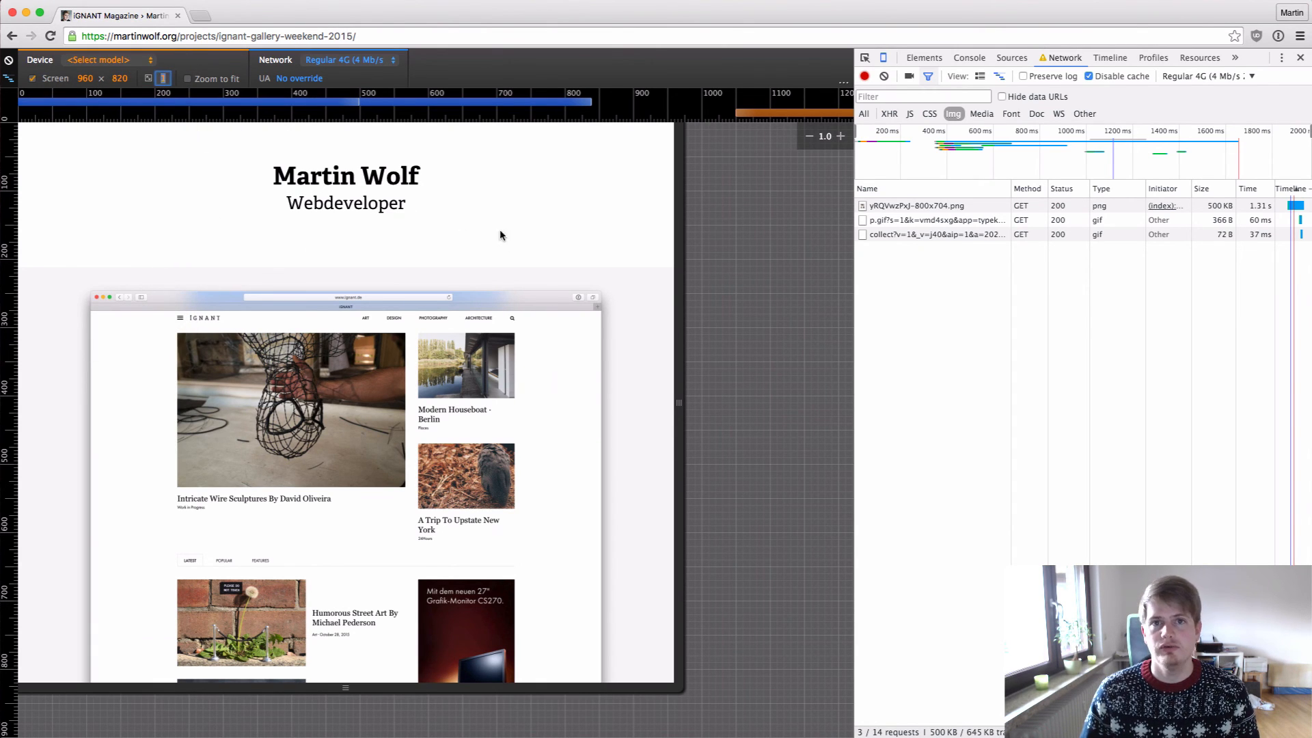
click(539, 223)
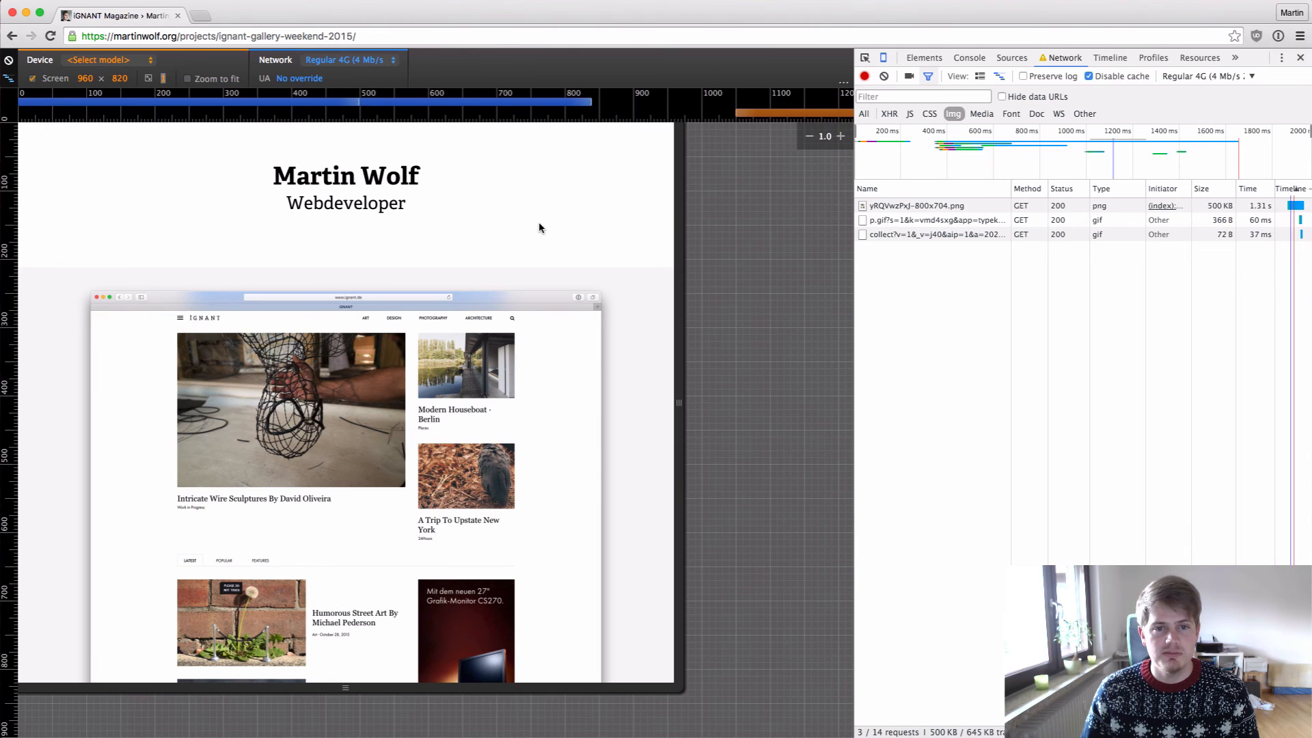
Turn off network throttling for the emulated page
click(335, 60)
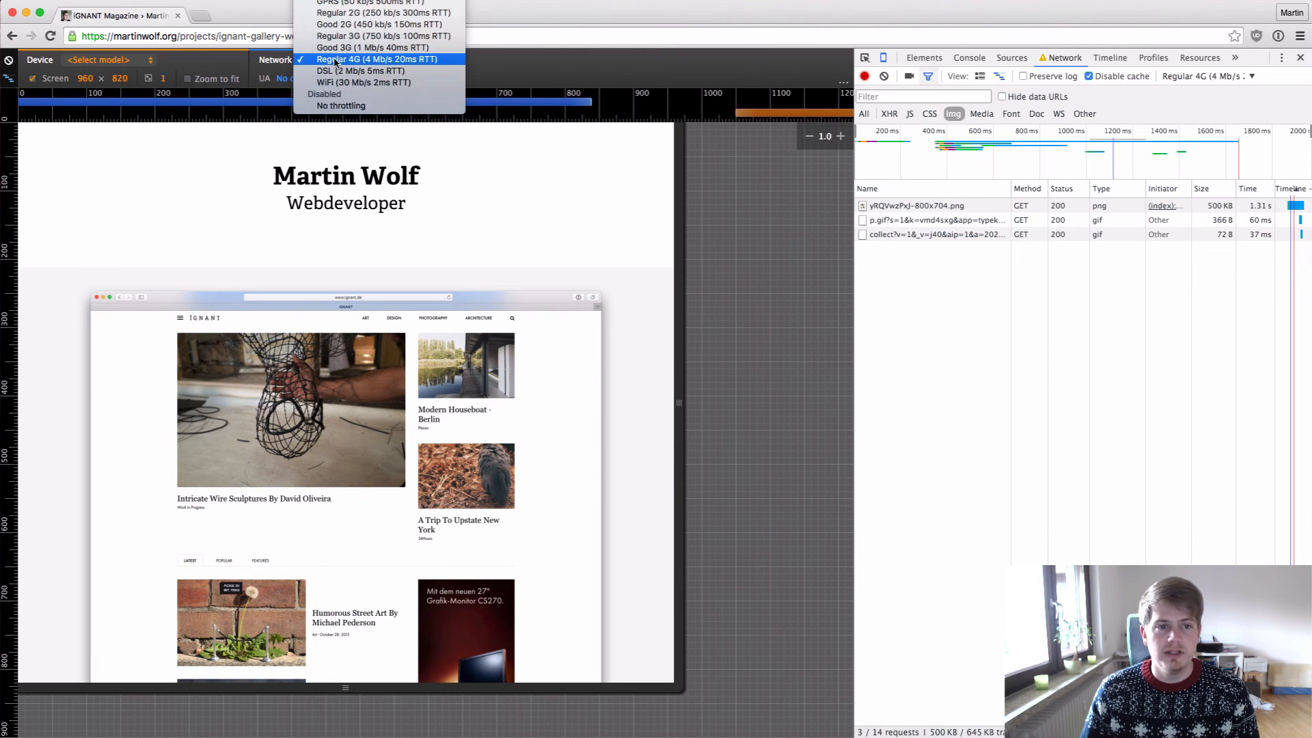
click(341, 105)
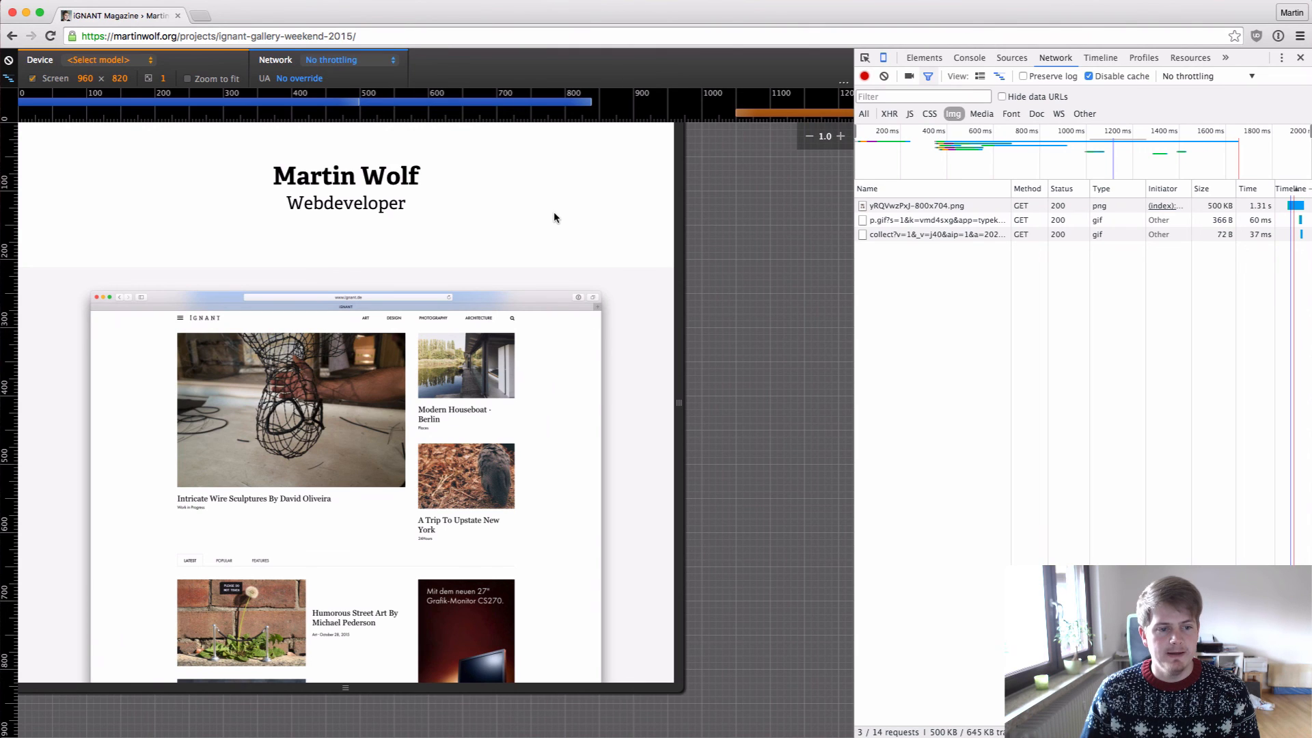
Show the page's element tree and styles, and resize the viewport freehand to be slightly wider and shorter
click(924, 58)
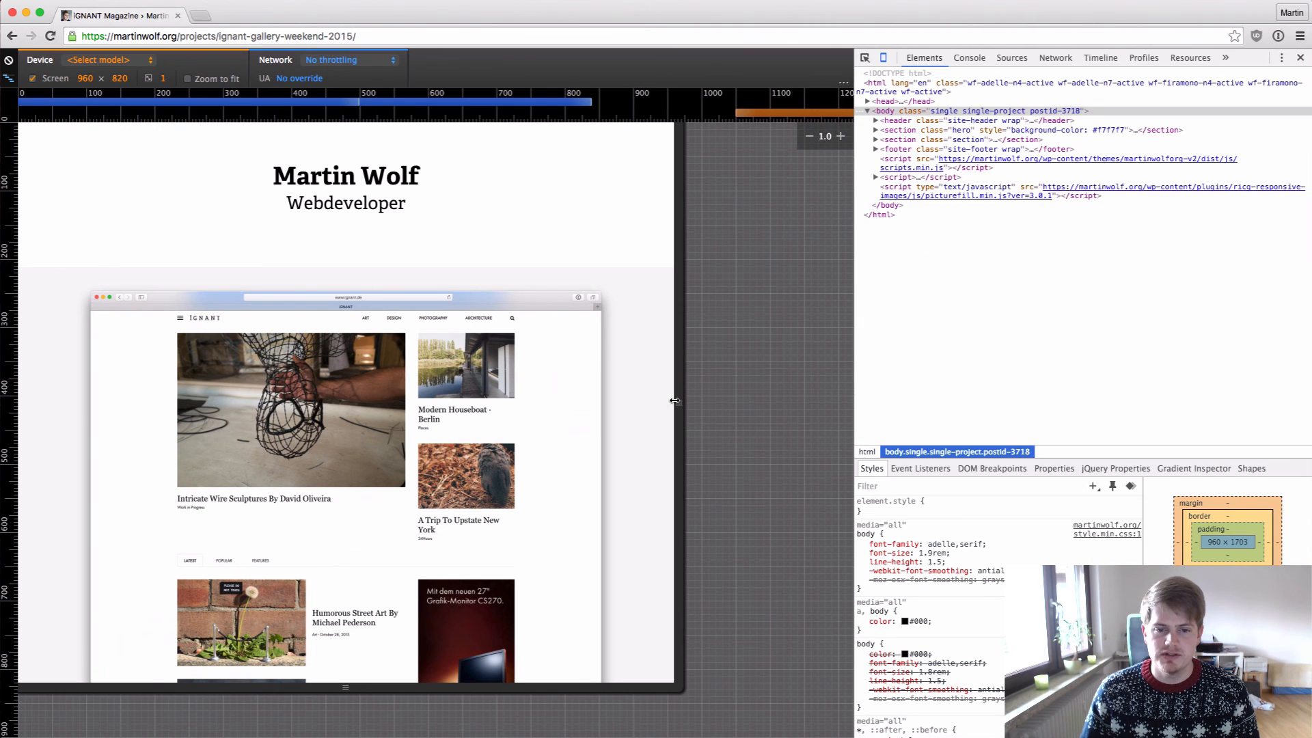
drag(675, 401, 725, 394)
drag(617, 688, 625, 635)
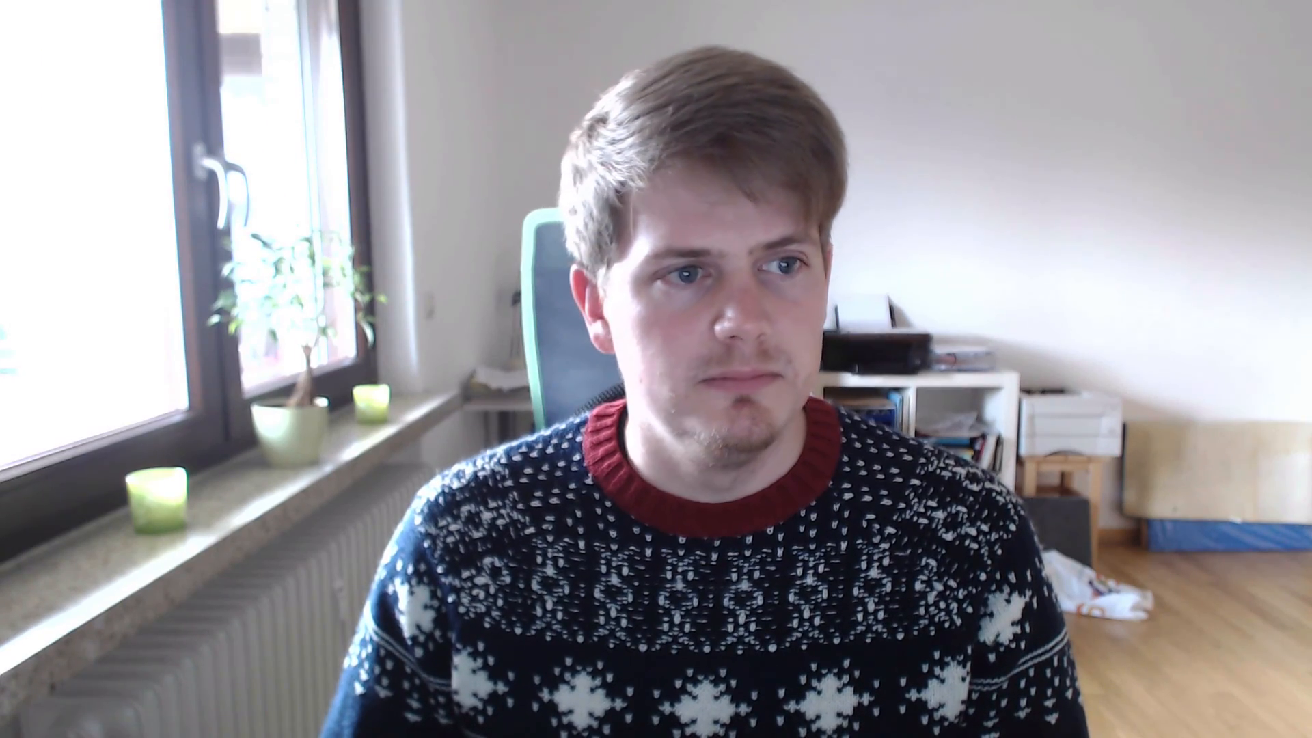